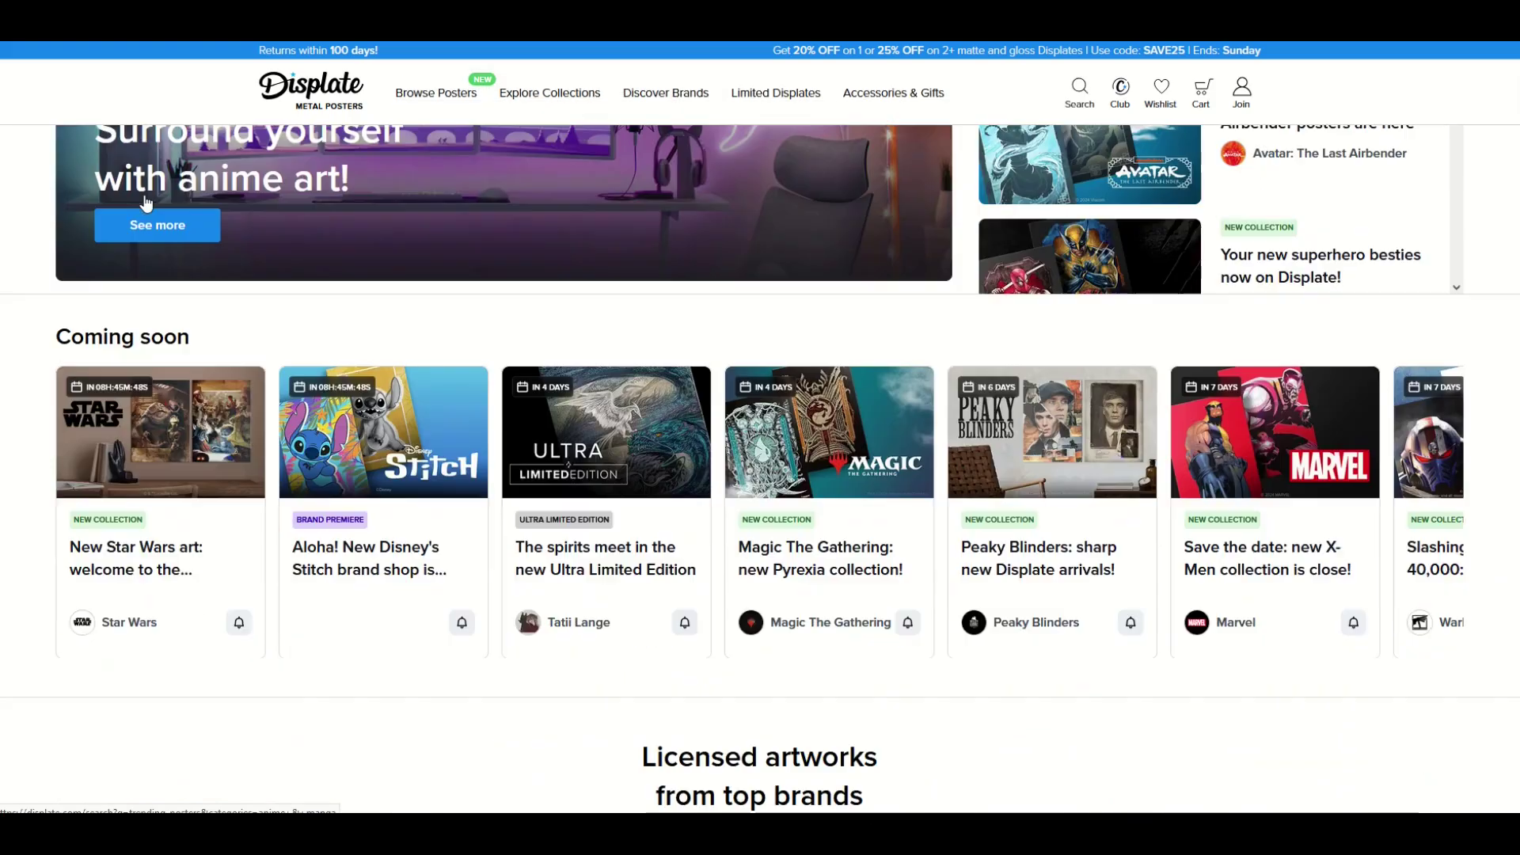
Scroll to Displate's Bestselling grid and open one poster's product page.
{"action": "scroll", "coordinate": [144, 203], "scroll_direction": "down", "scroll_amount": 10}
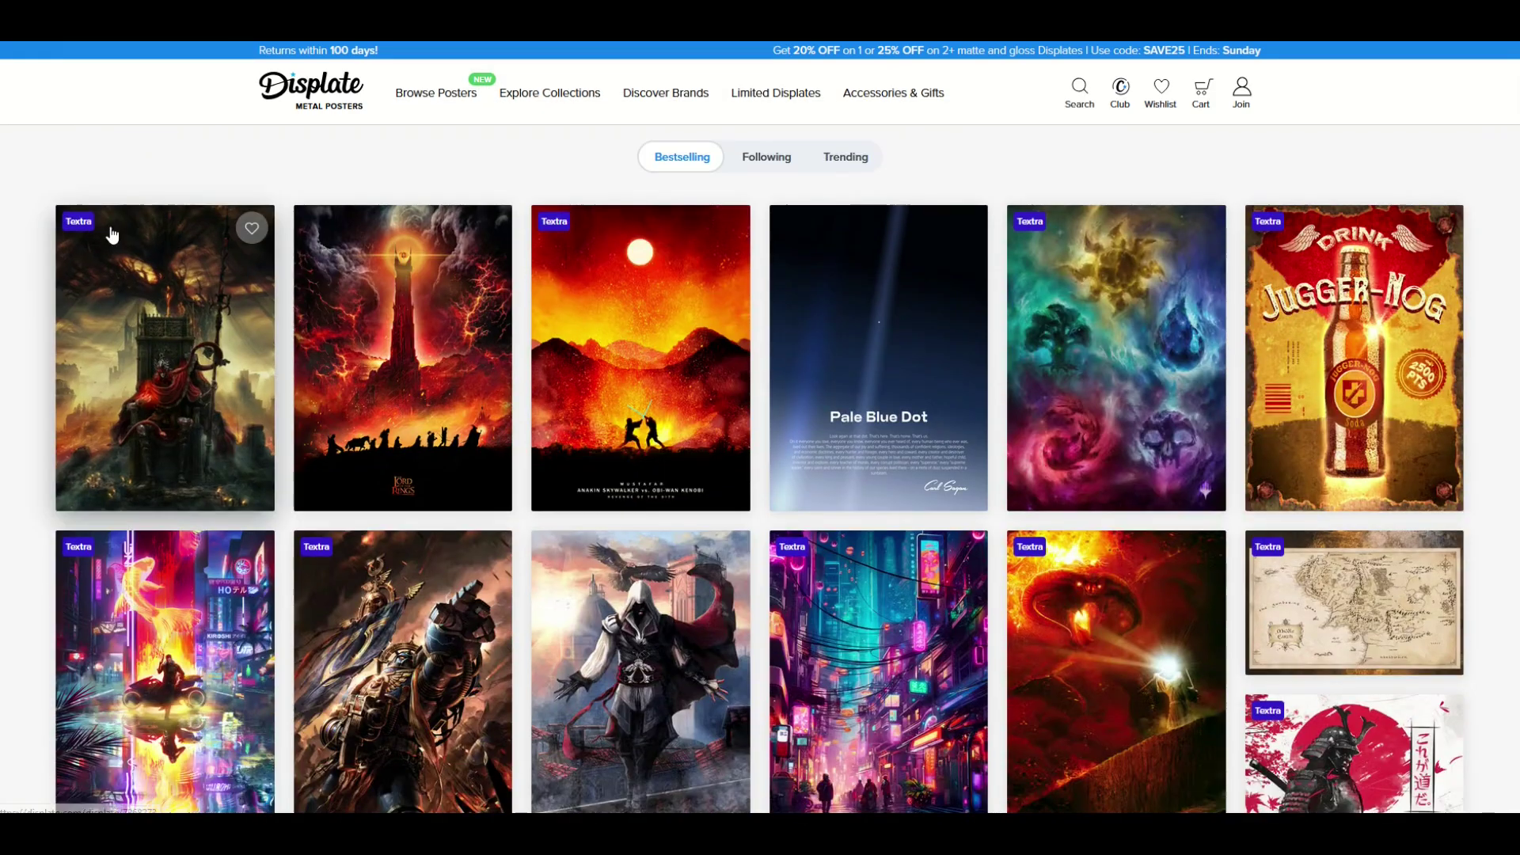
{"action": "scroll", "coordinate": [114, 237], "scroll_direction": "down", "scroll_amount": 1}
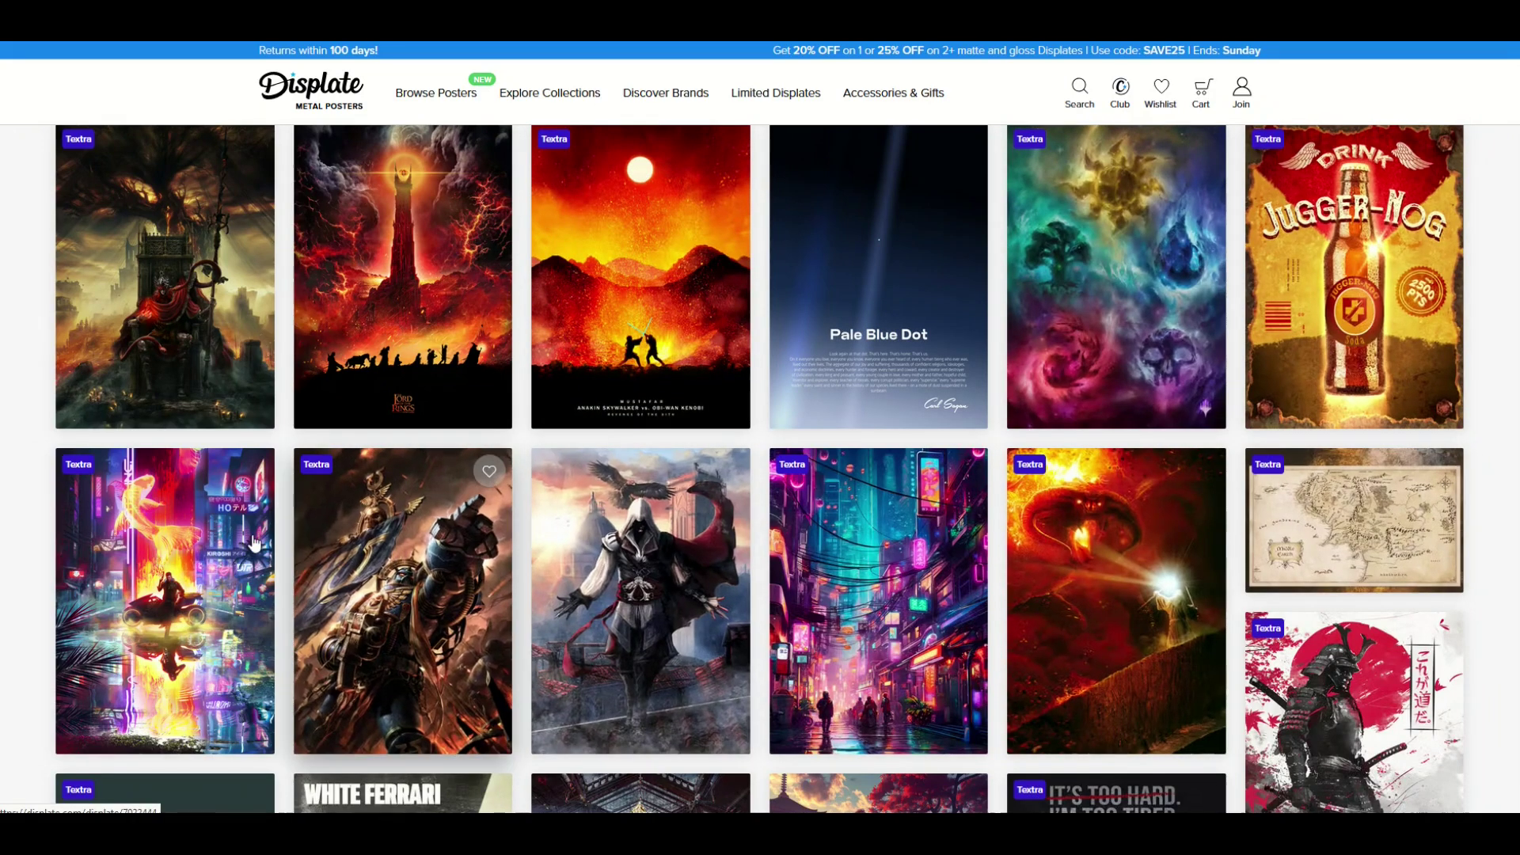
{"action": "left_click", "coordinate": [352, 331]}
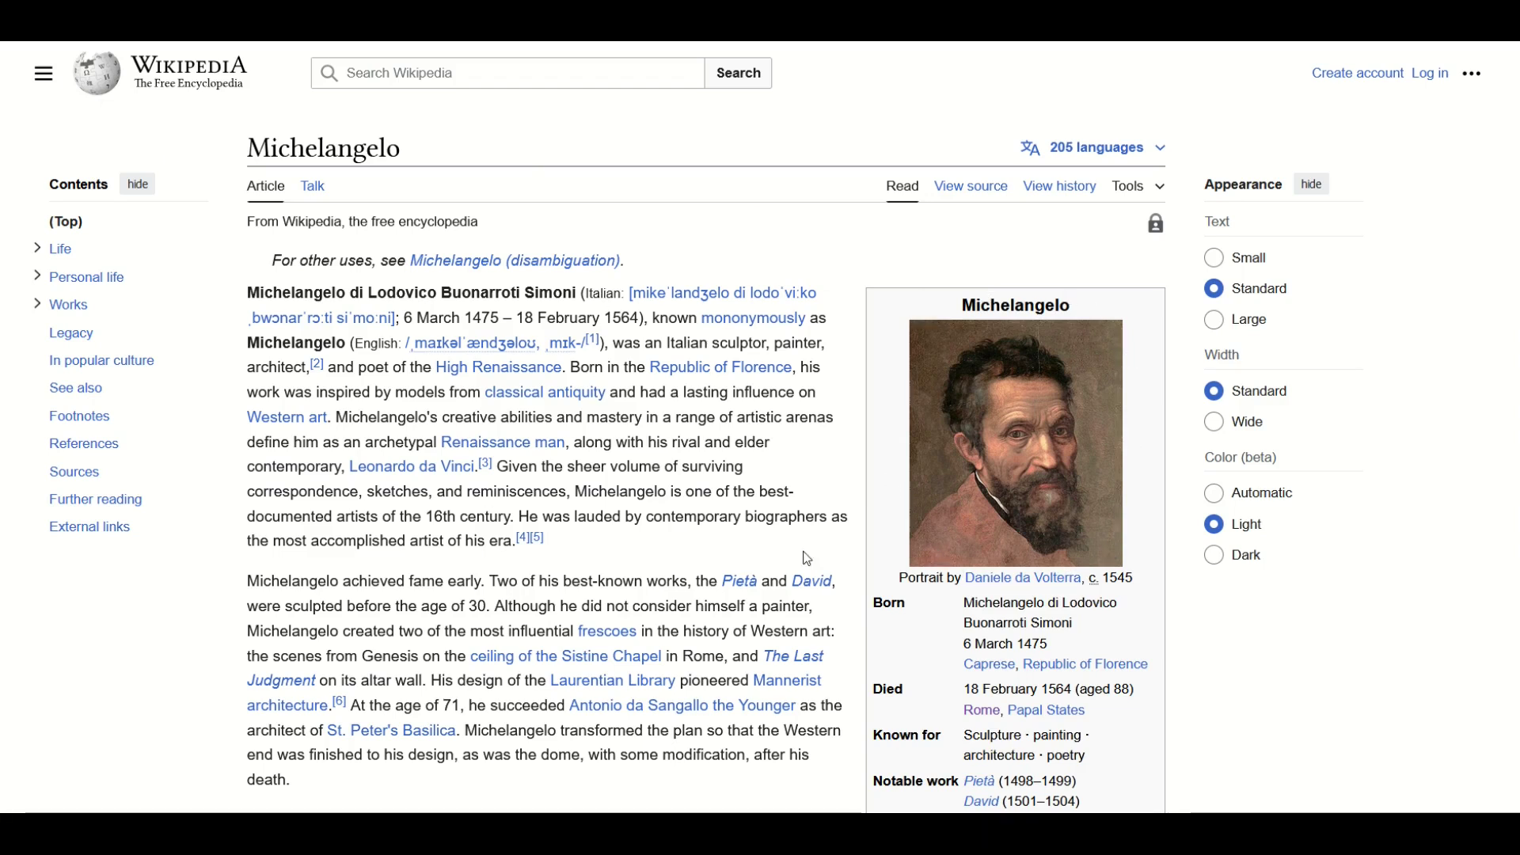
Open the Michelangelo portrait's Commons file page and highlight its 1,382 × 1,600 original size.
{"action": "left_click", "coordinate": [1019, 488]}
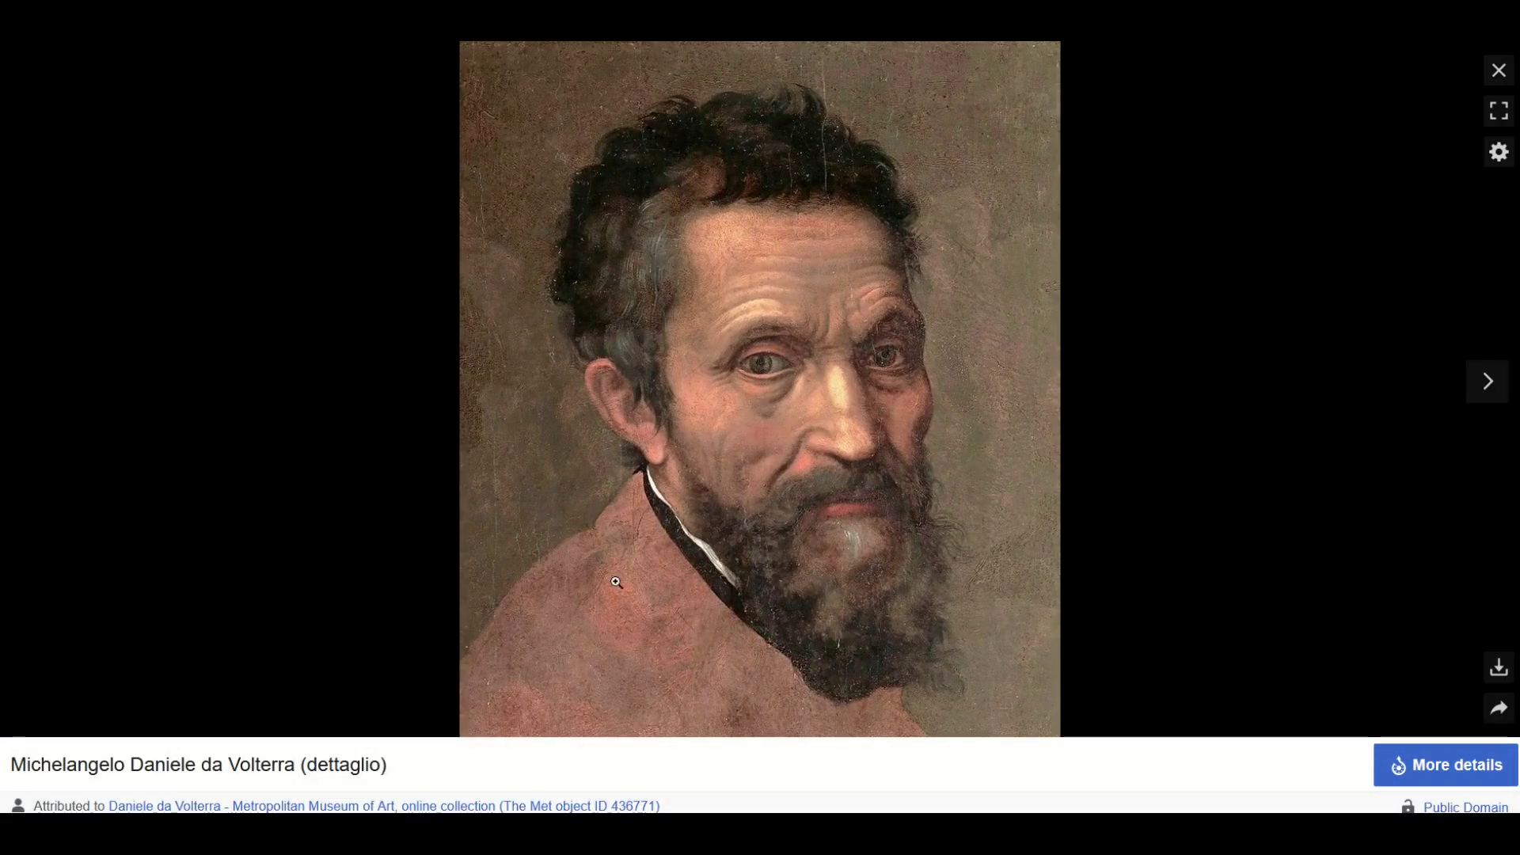
{"action": "left_click", "coordinate": [1411, 767]}
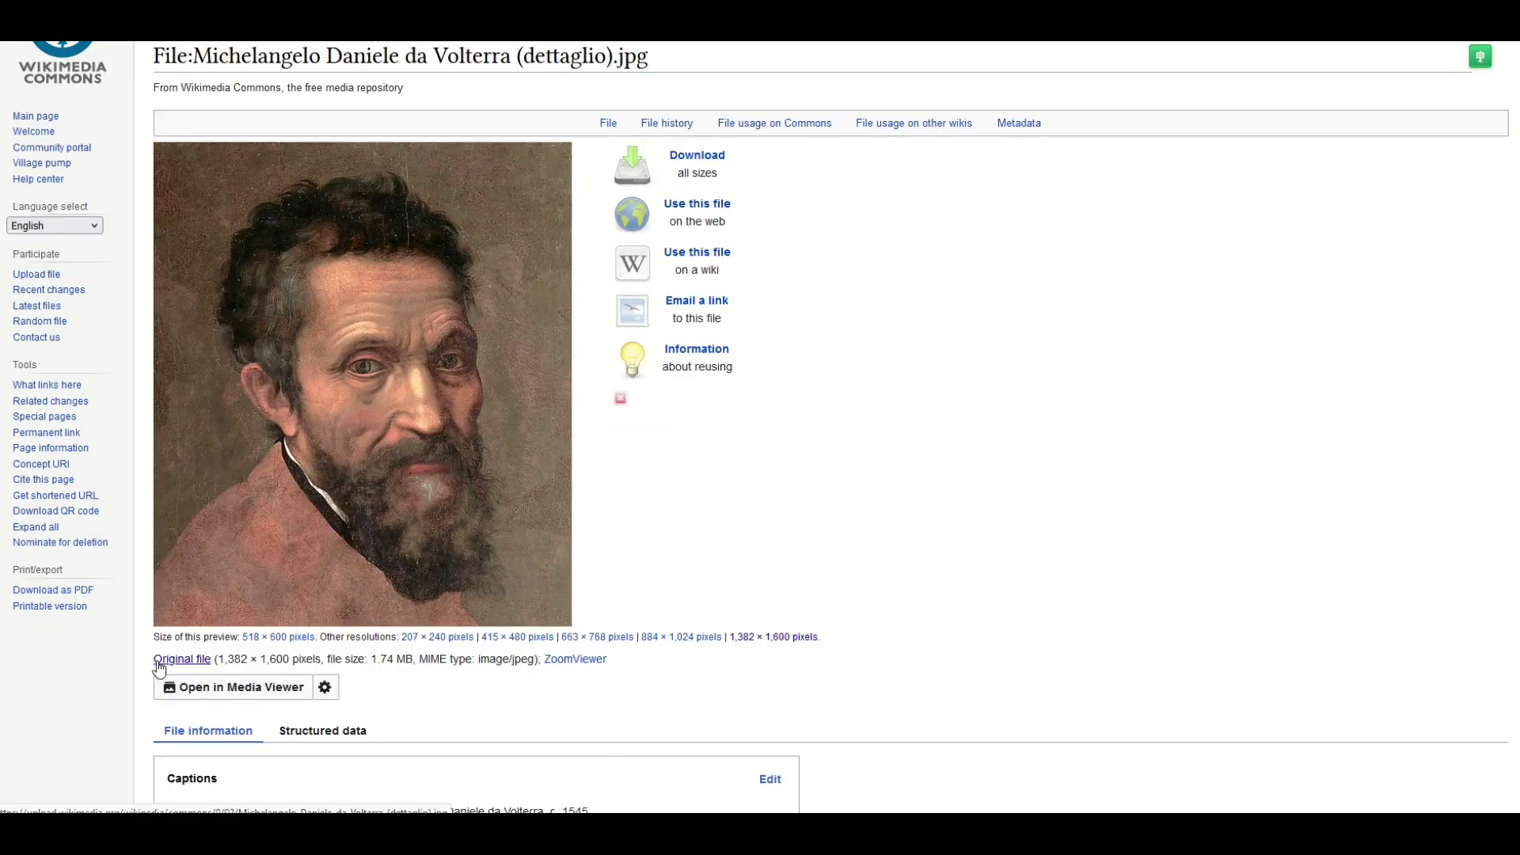
{"action": "left_click_drag", "start_coordinate": [220, 660], "coordinate": [270, 661]}
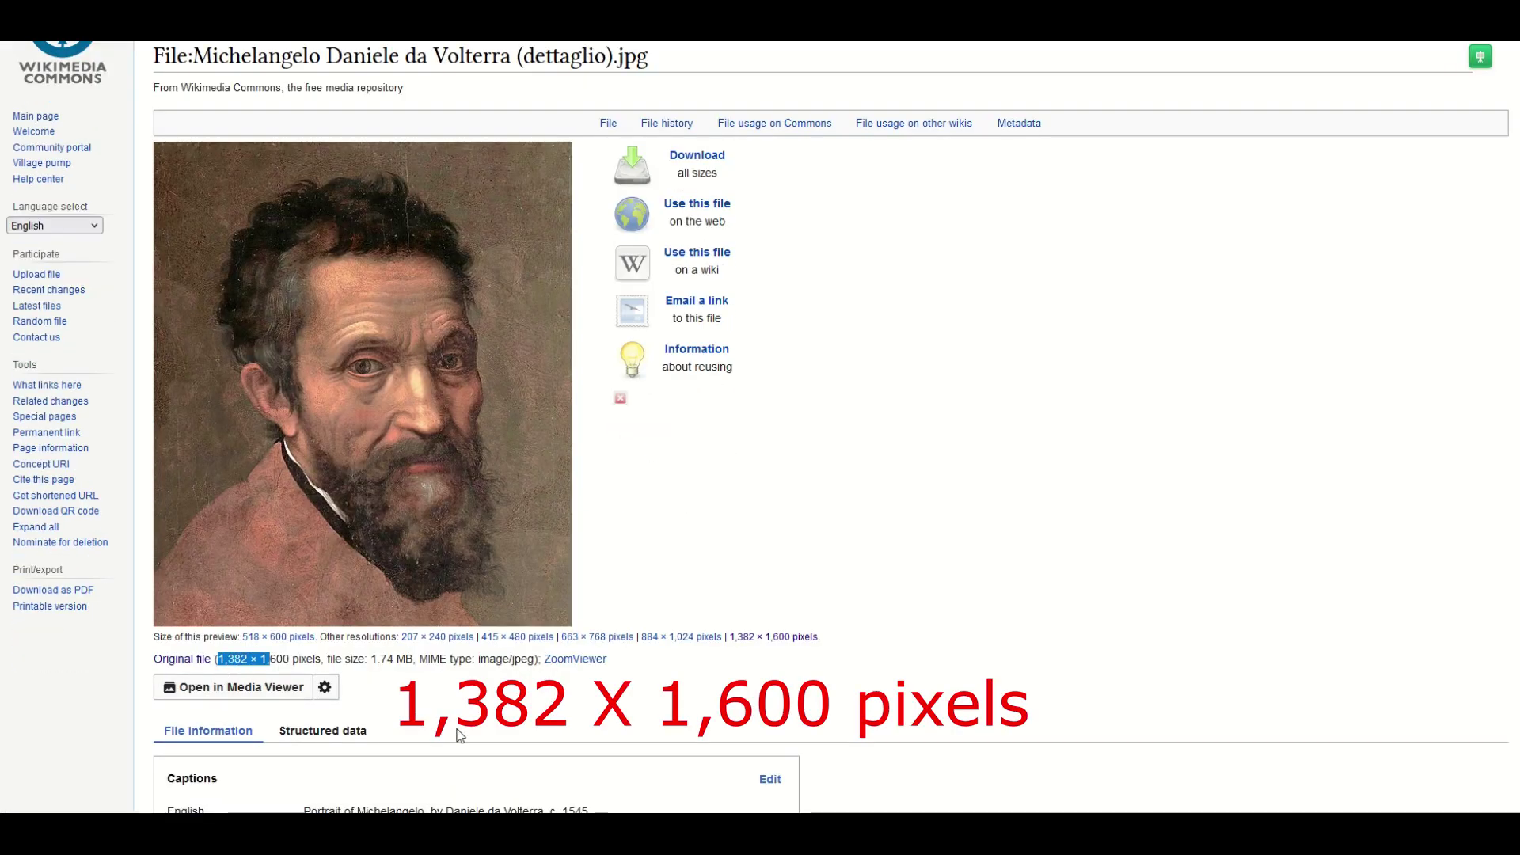
{"action": "left_click", "coordinate": [276, 663]}
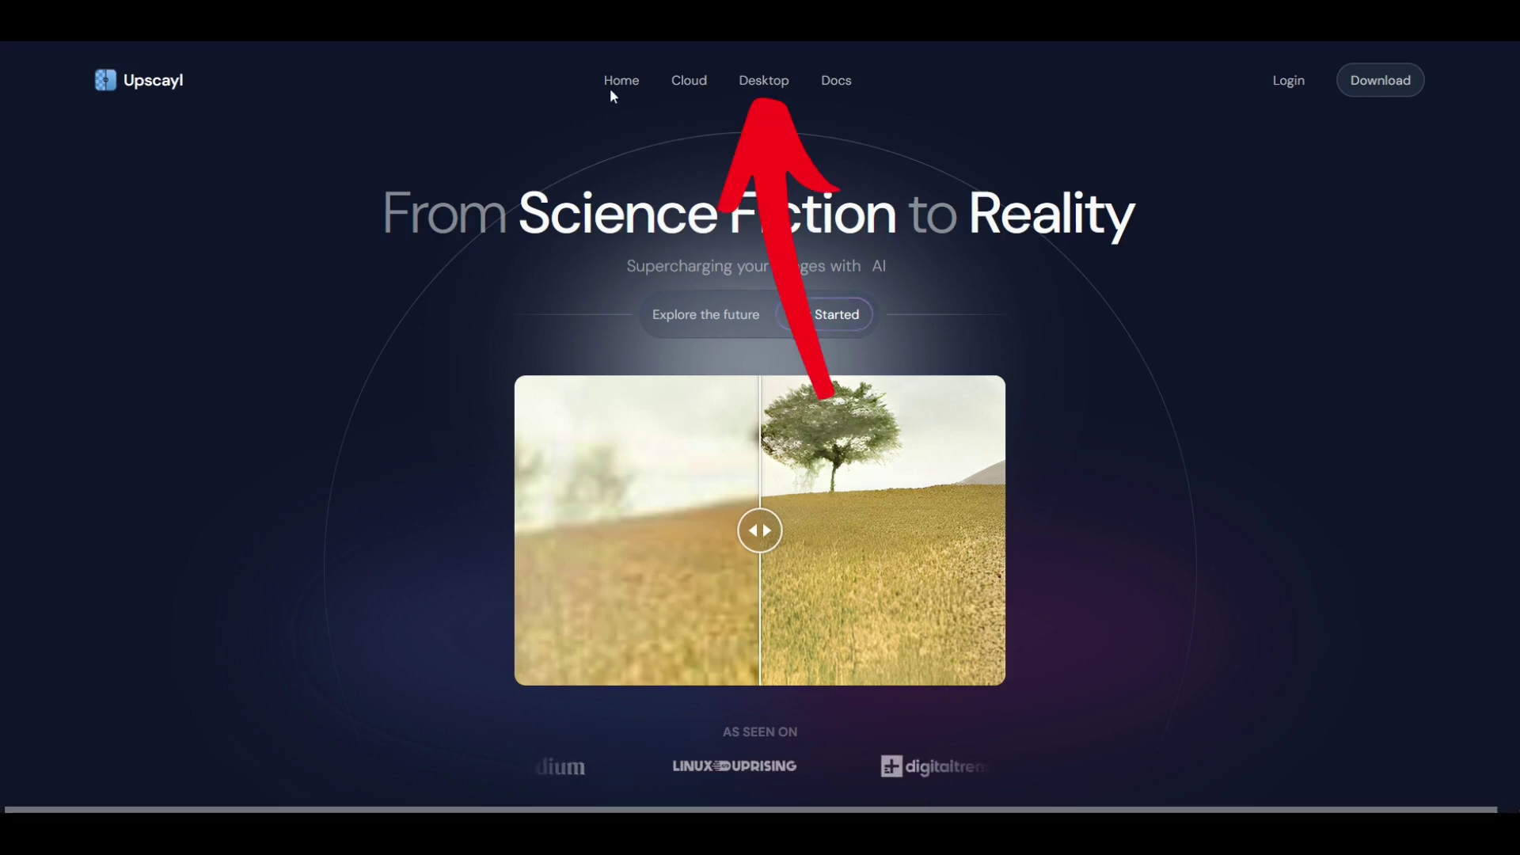
Go to the Upscayl desktop app download page via Desktop in the navigation bar.
{"action": "left_click", "coordinate": [750, 85]}
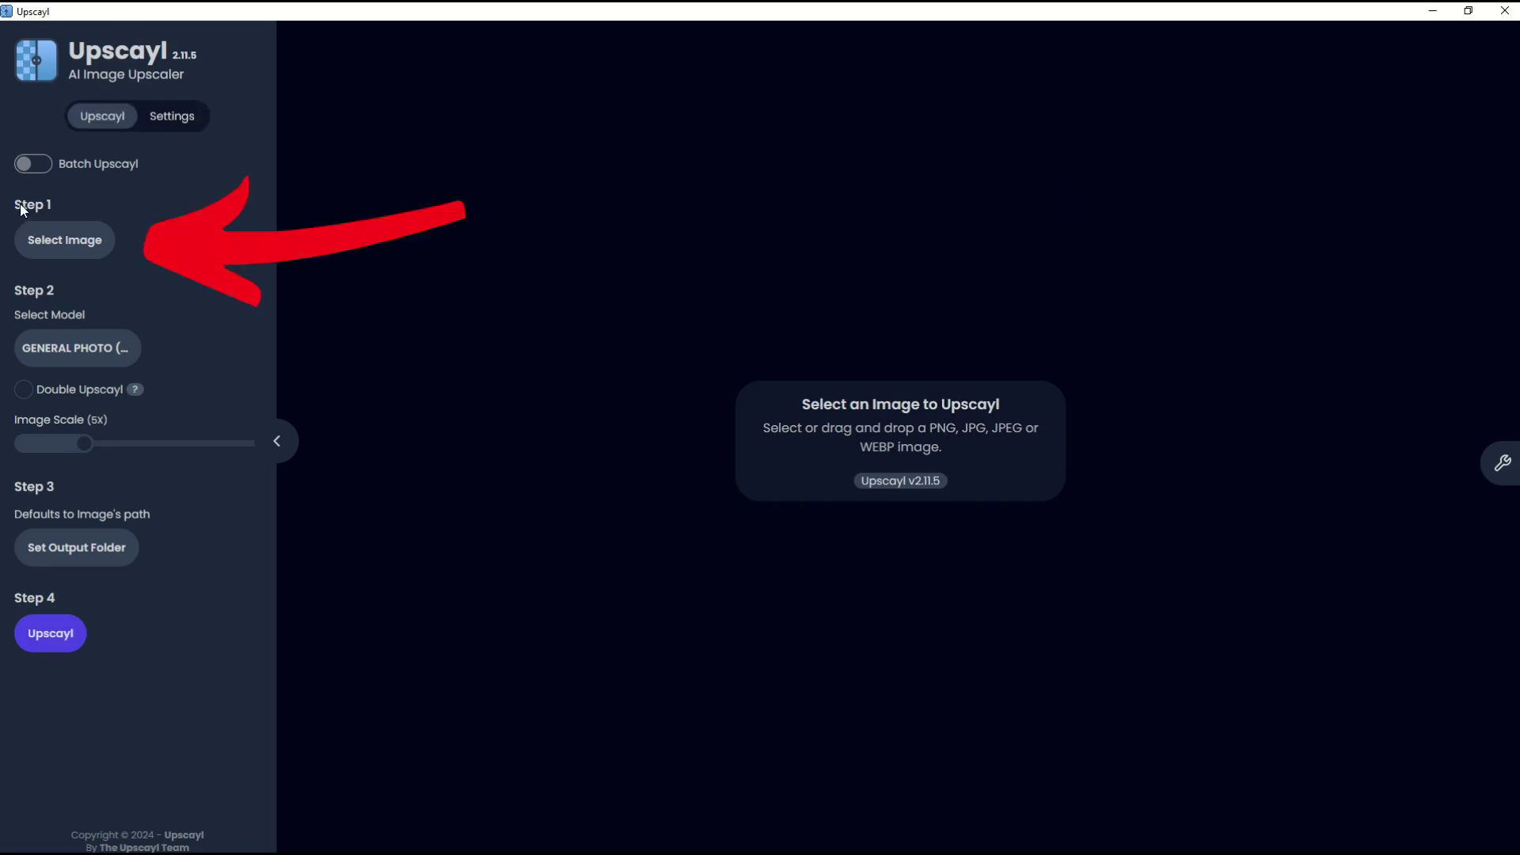
Check the Michelangelo file's properties, then load it to upscale 1382x1600 to 6910x8000.
{"action": "left_click", "coordinate": [61, 255]}
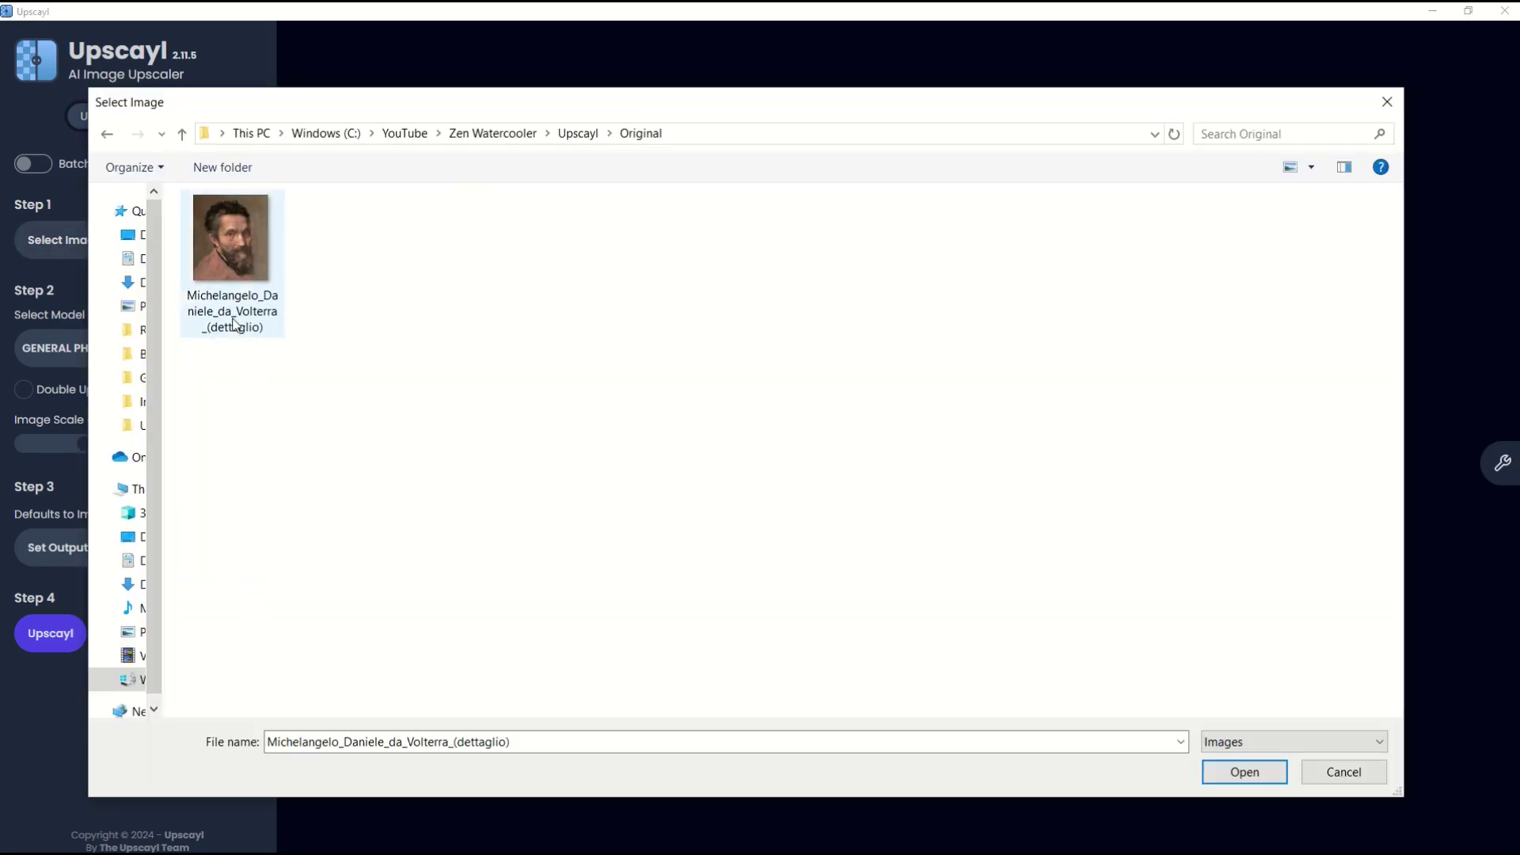
{"action": "mouse_move", "coordinate": [220, 236]}
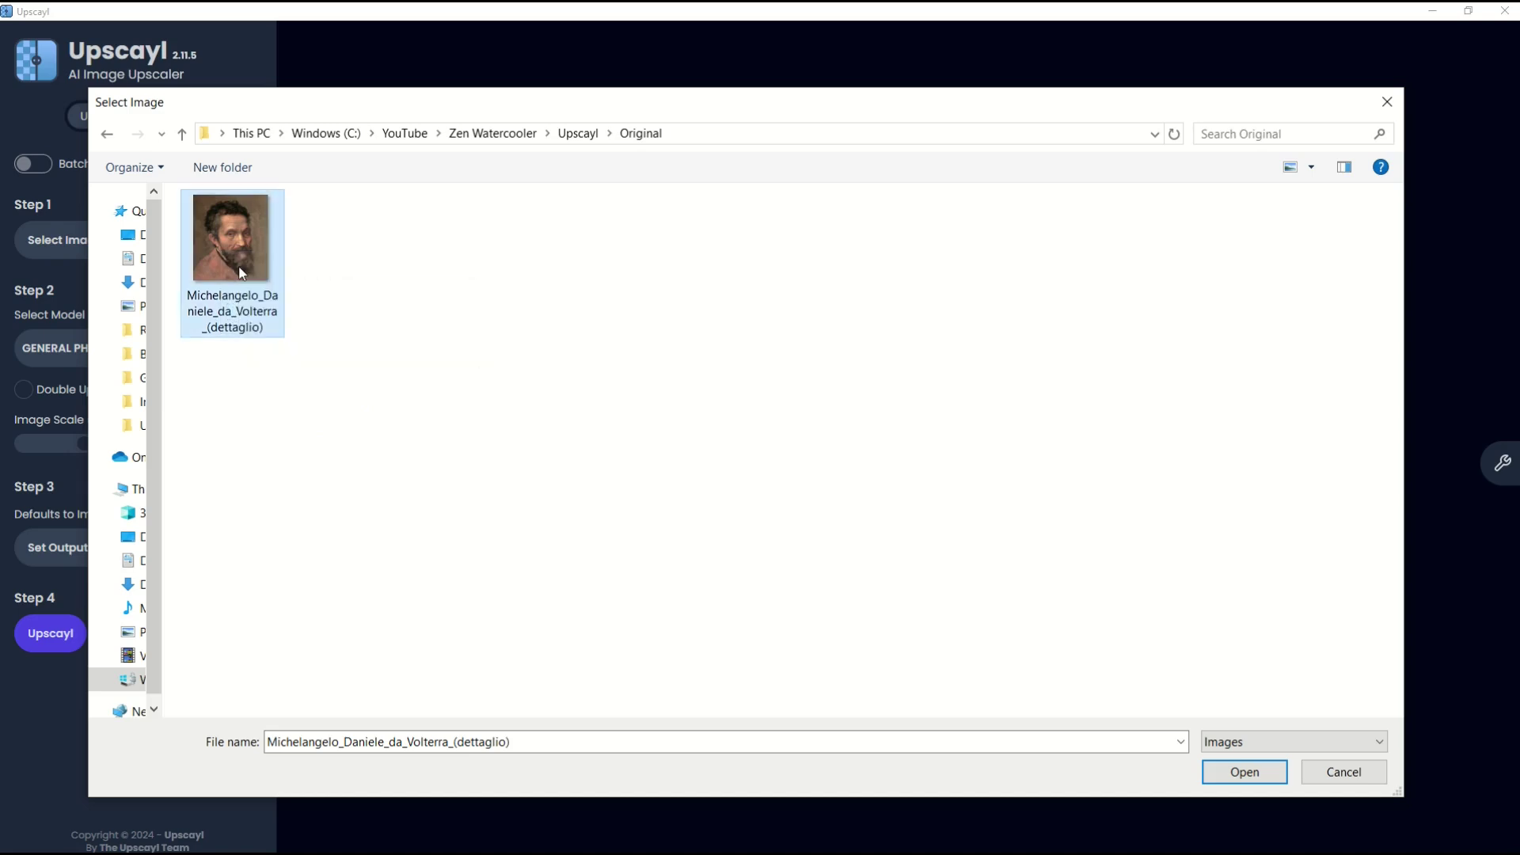
{"action": "right_click", "coordinate": [232, 260]}
{"action": "left_click", "coordinate": [293, 668]}
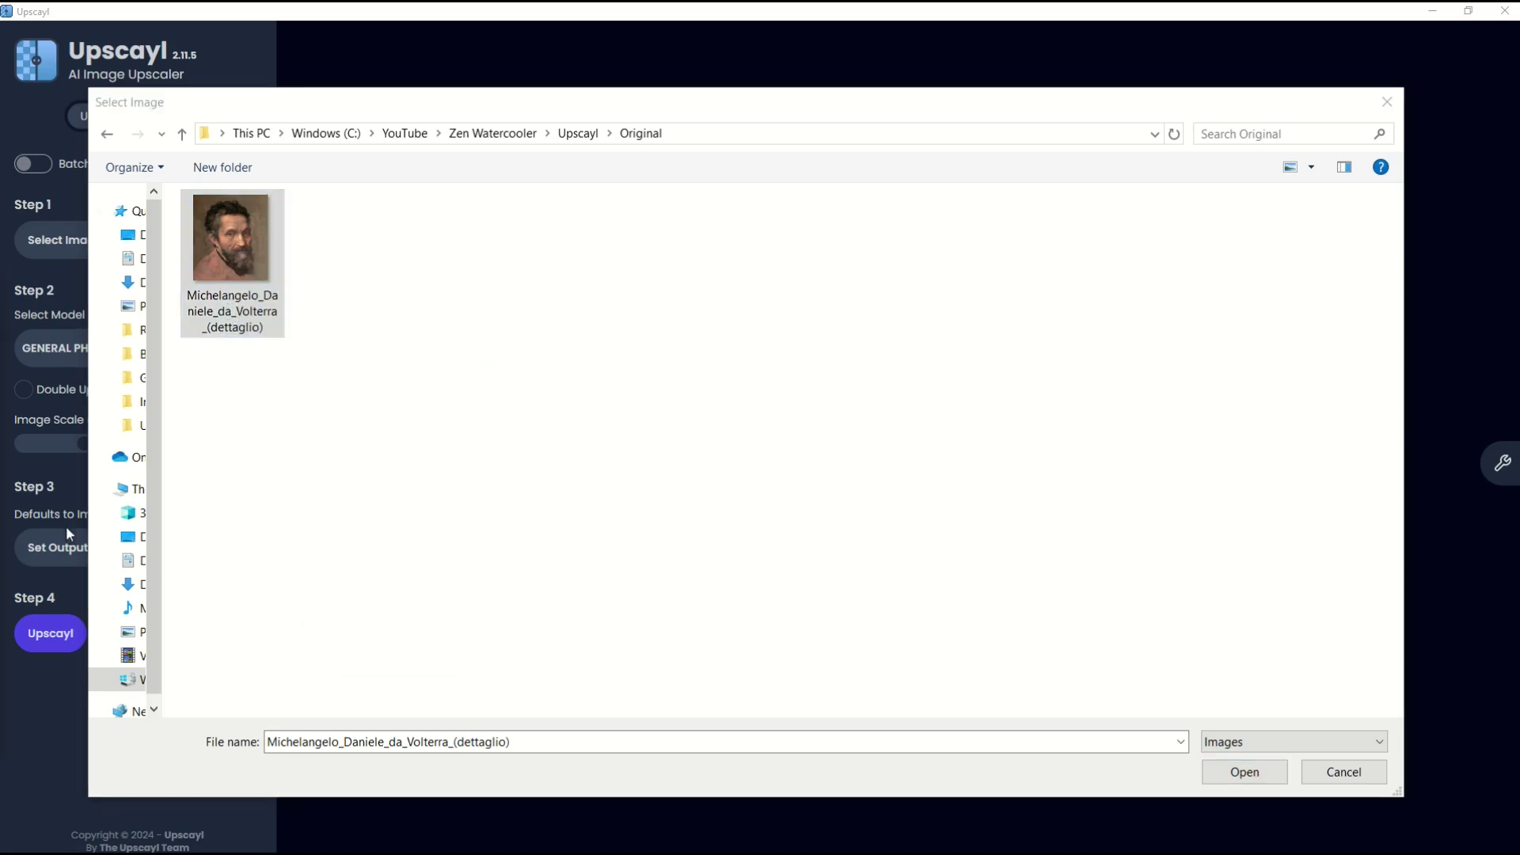
{"action": "scroll", "coordinate": [553, 538], "scroll_direction": "down", "scroll_amount": 1}
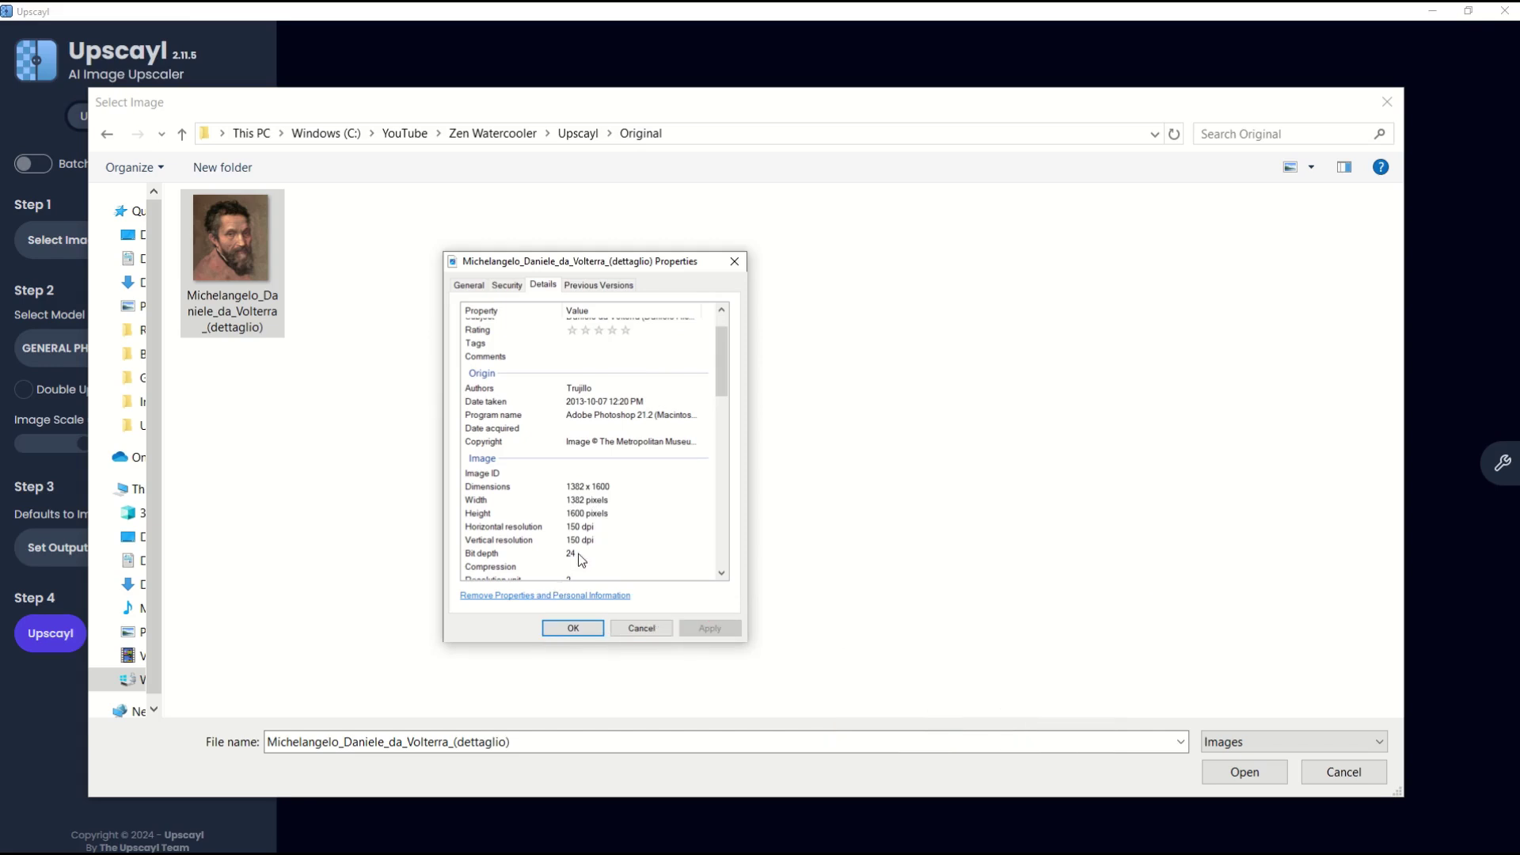
{"action": "left_click", "coordinate": [637, 631]}
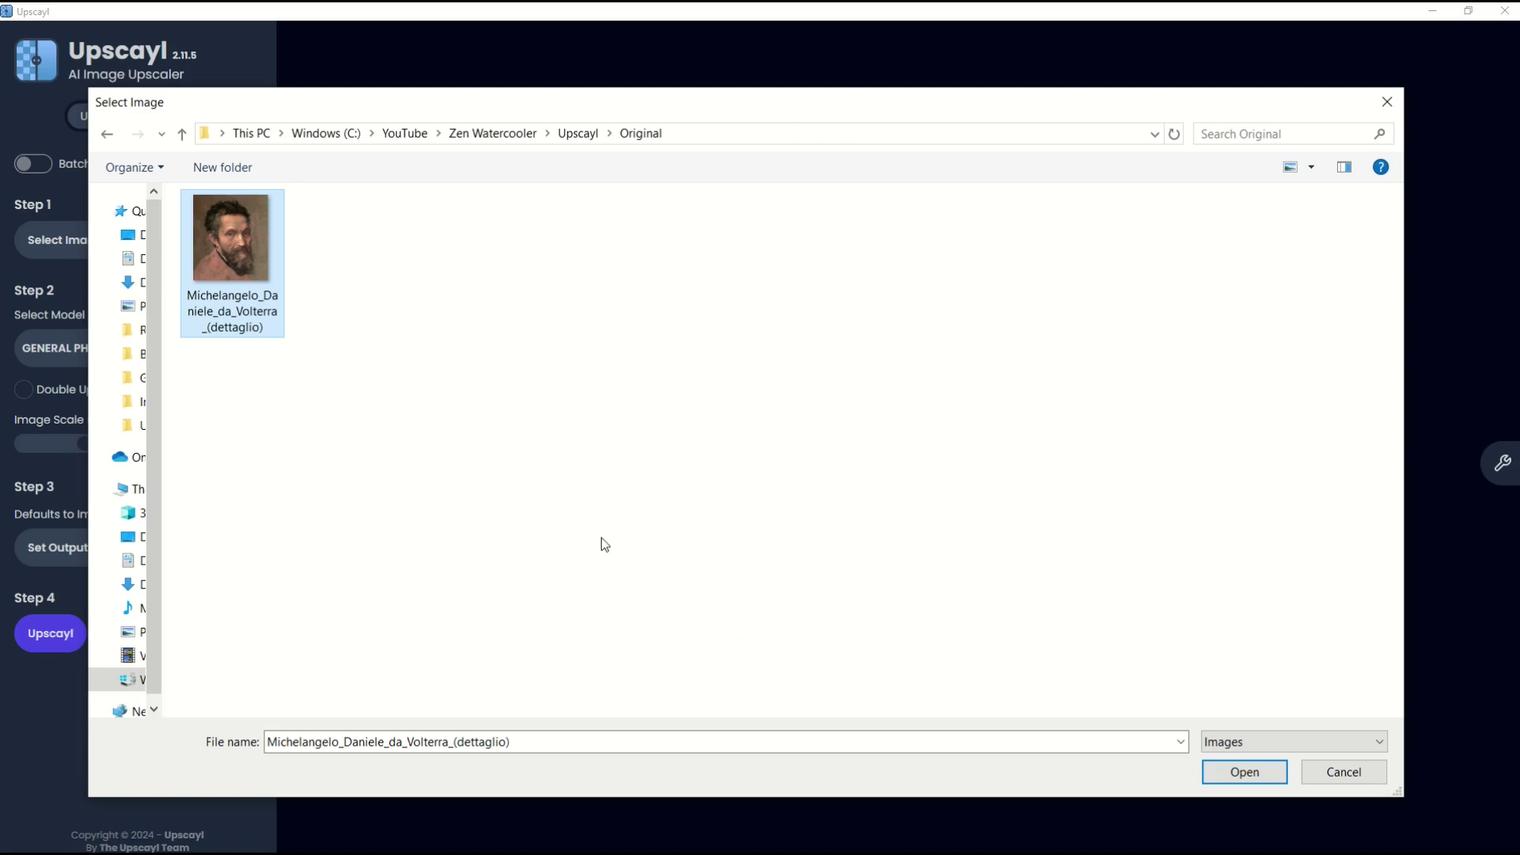
{"action": "left_click", "coordinate": [1245, 772]}
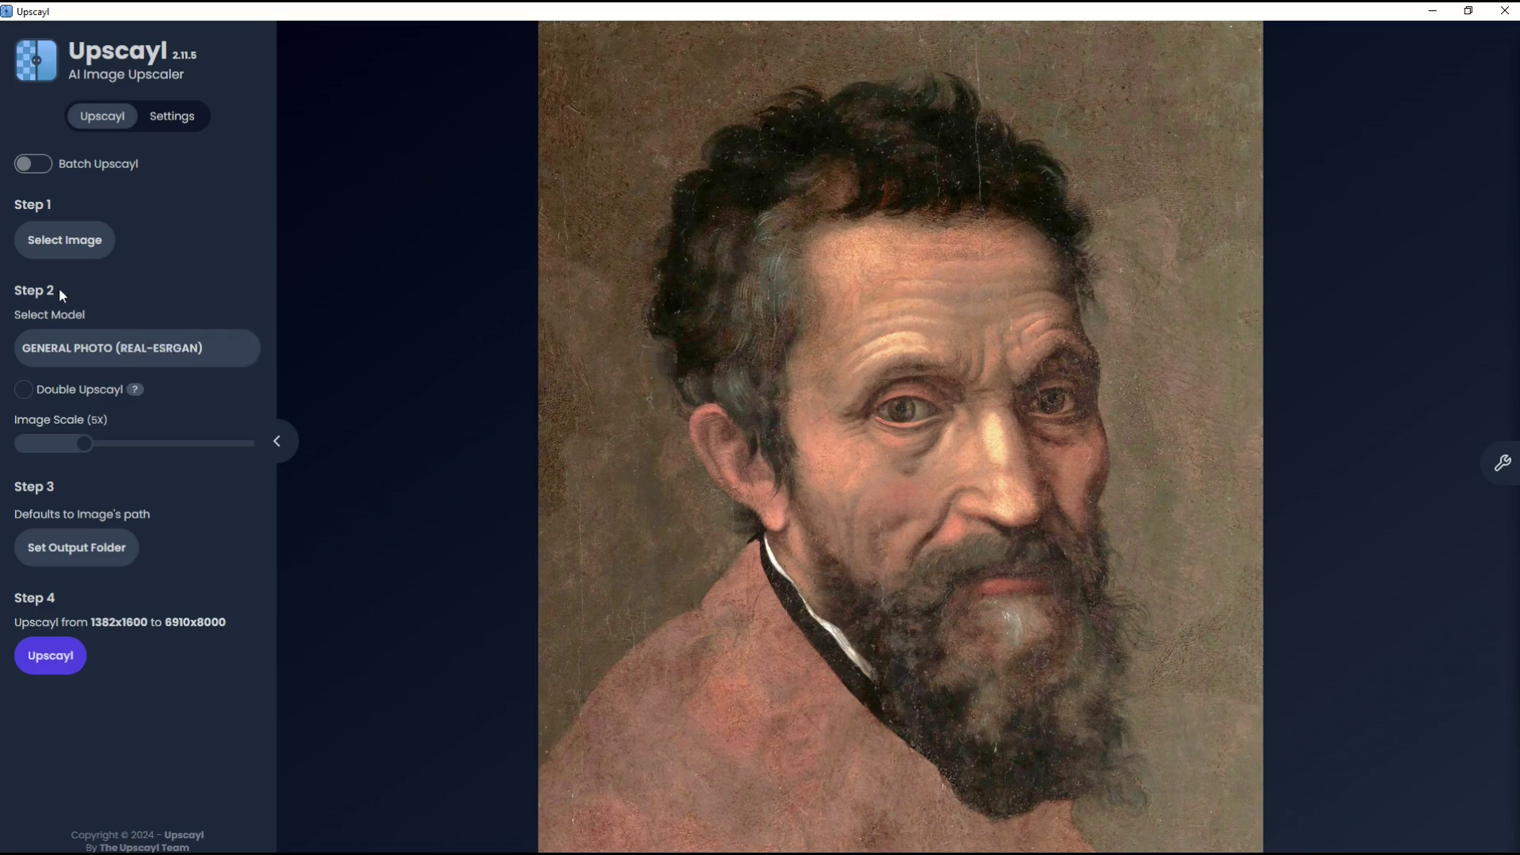
Pick the DIGITAL ART model, returning the Image Scale slider to 5x after testing it.
{"action": "left_click", "coordinate": [58, 363]}
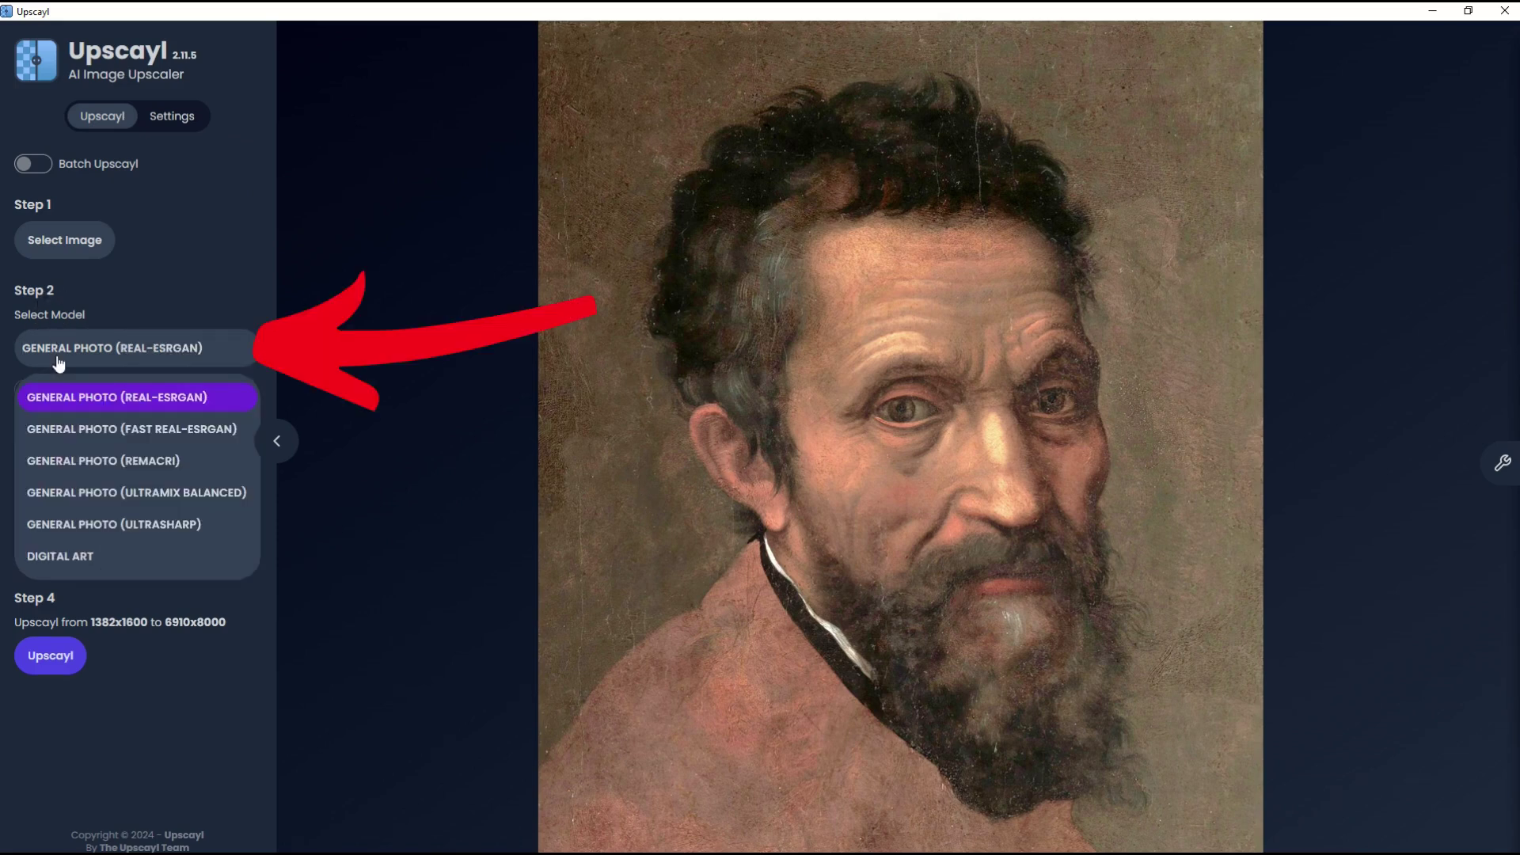
{"action": "left_click", "coordinate": [69, 557]}
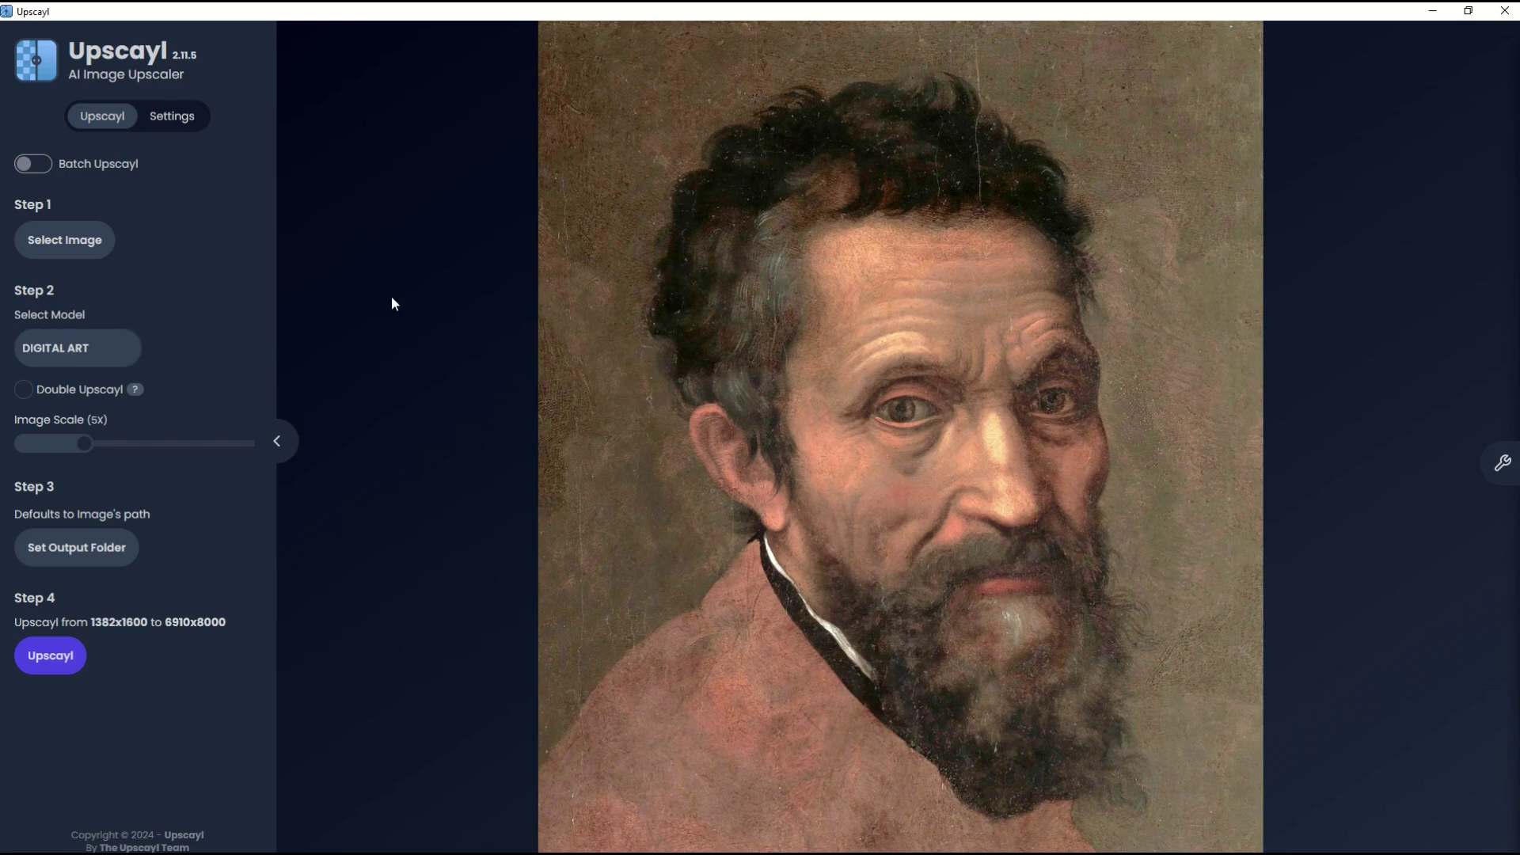
{"action": "left_click_drag", "start_coordinate": [84, 444], "coordinate": [204, 454]}
{"action": "mouse_move", "coordinate": [125, 428]}
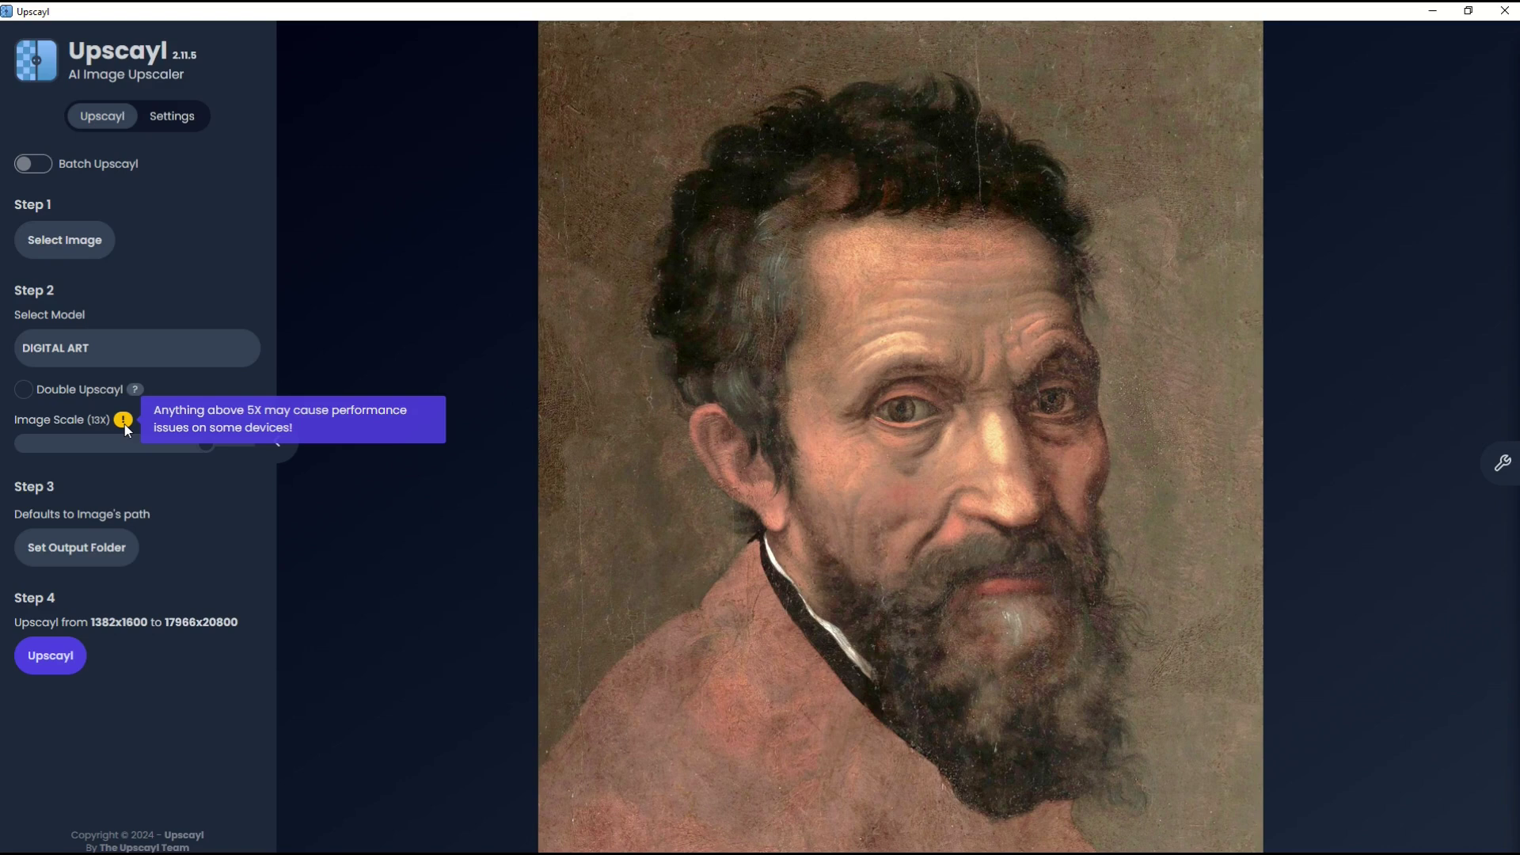
{"action": "left_click_drag", "start_coordinate": [199, 451], "coordinate": [93, 449]}
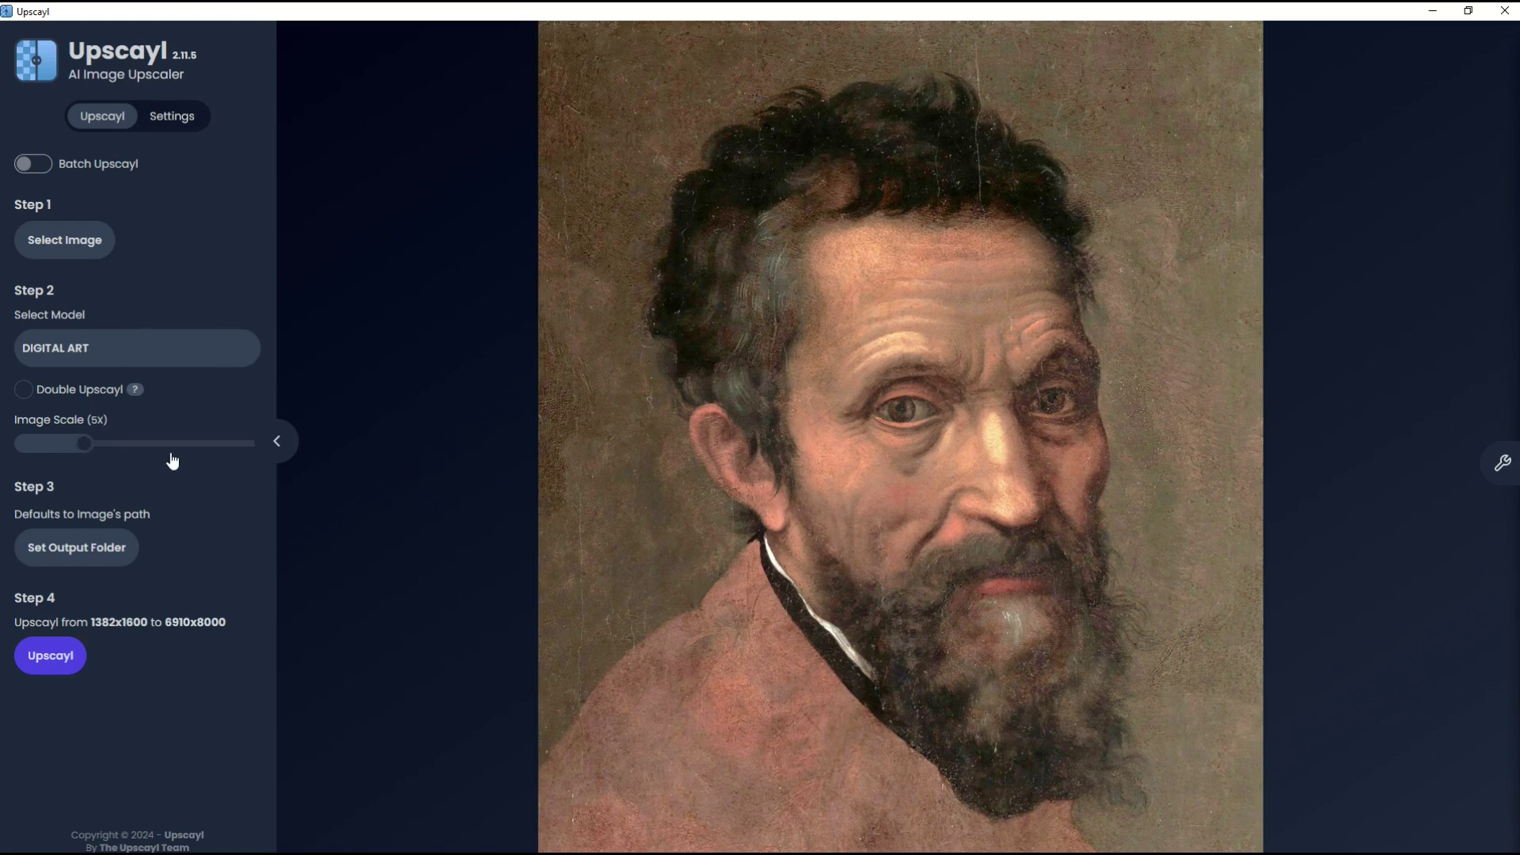
{"action": "left_click", "coordinate": [22, 396]}
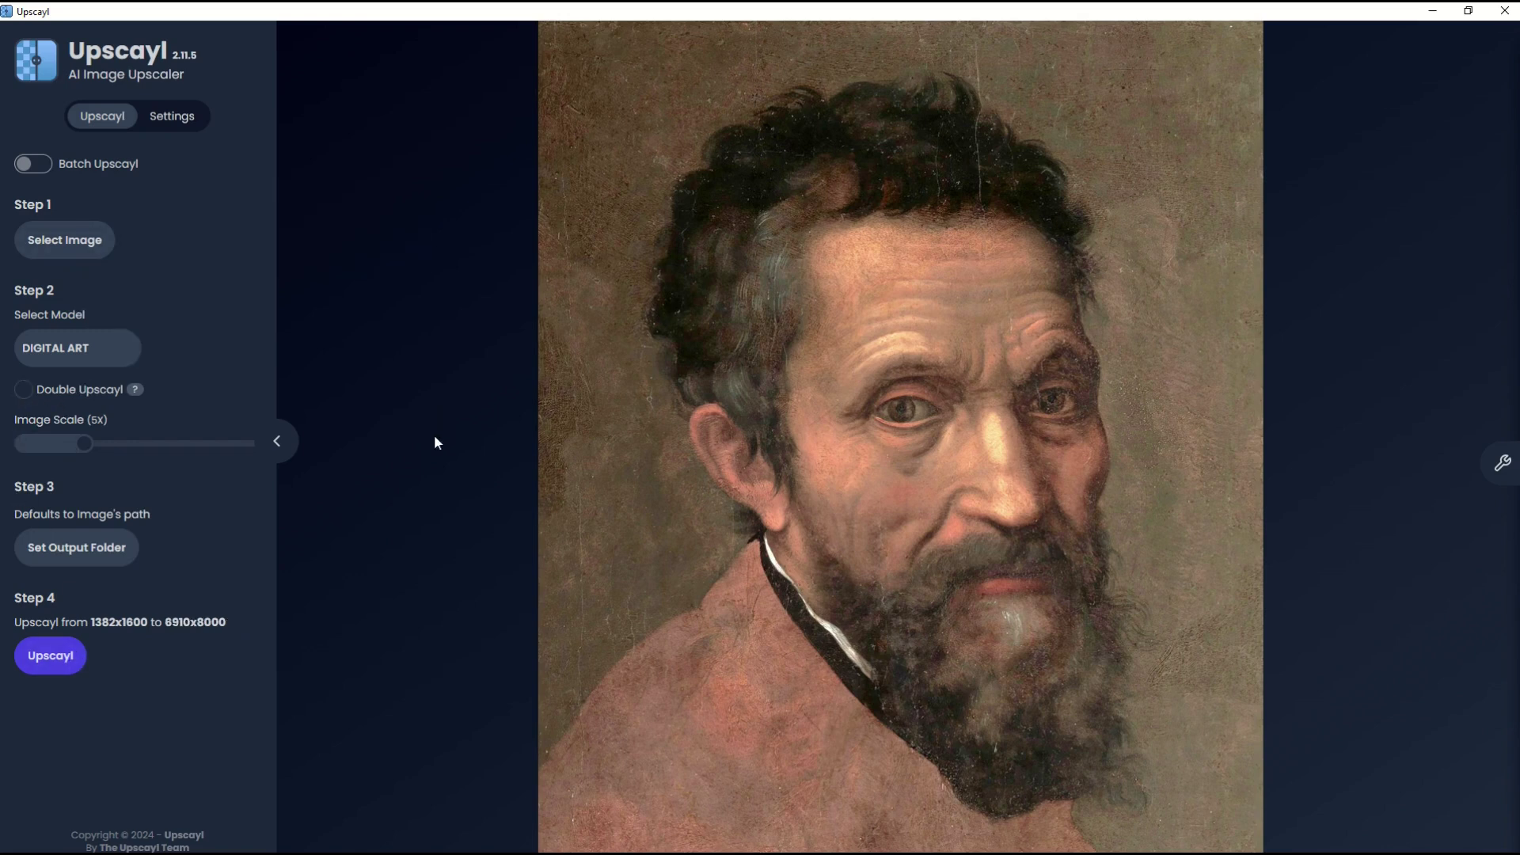
{"action": "left_click", "coordinate": [24, 391]}
{"action": "left_click", "coordinate": [24, 393]}
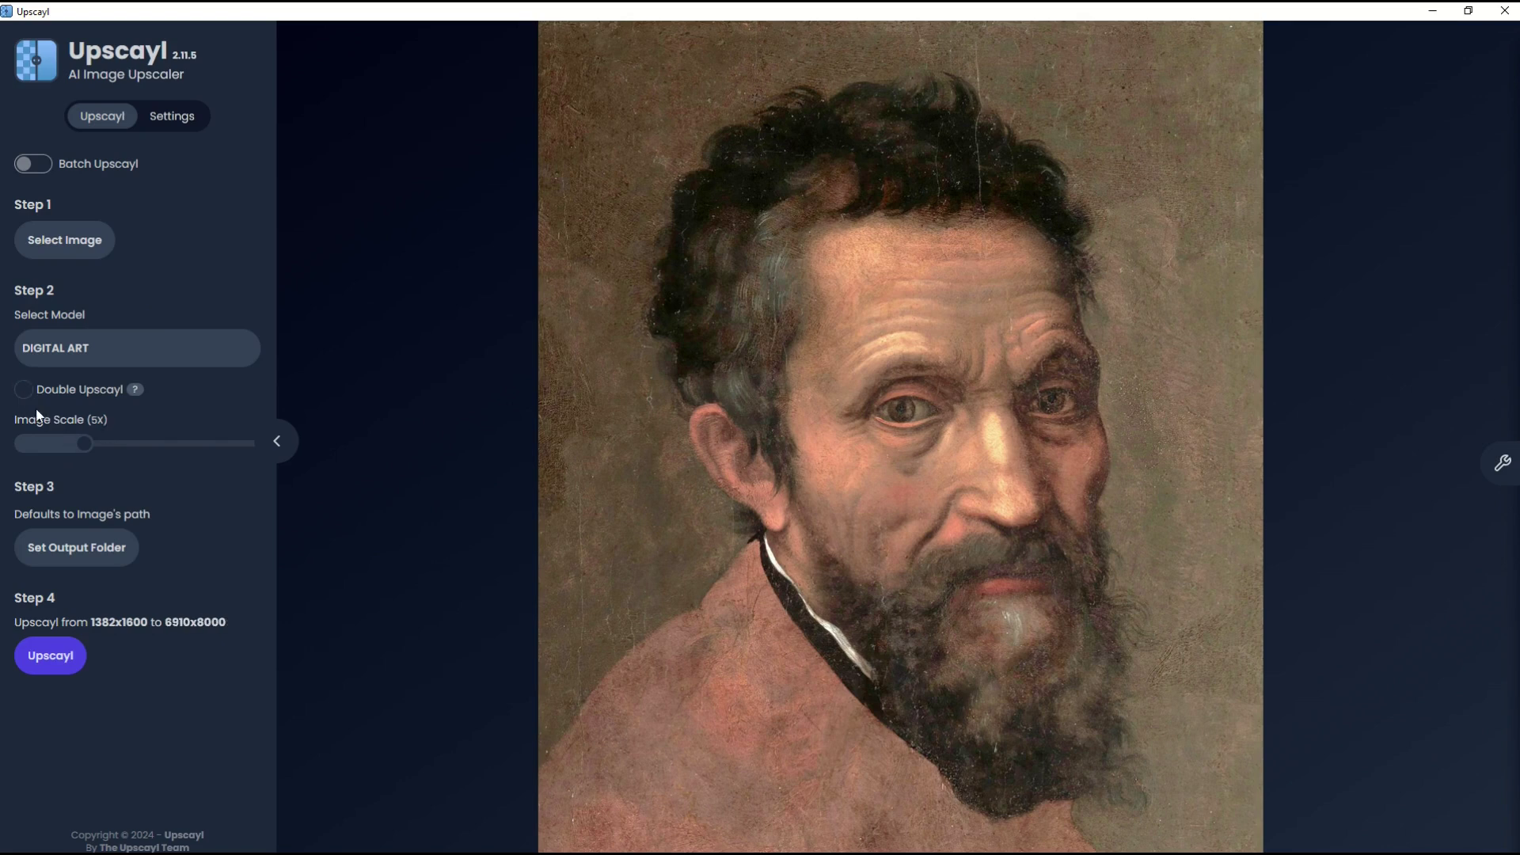
{"action": "left_click", "coordinate": [26, 393]}
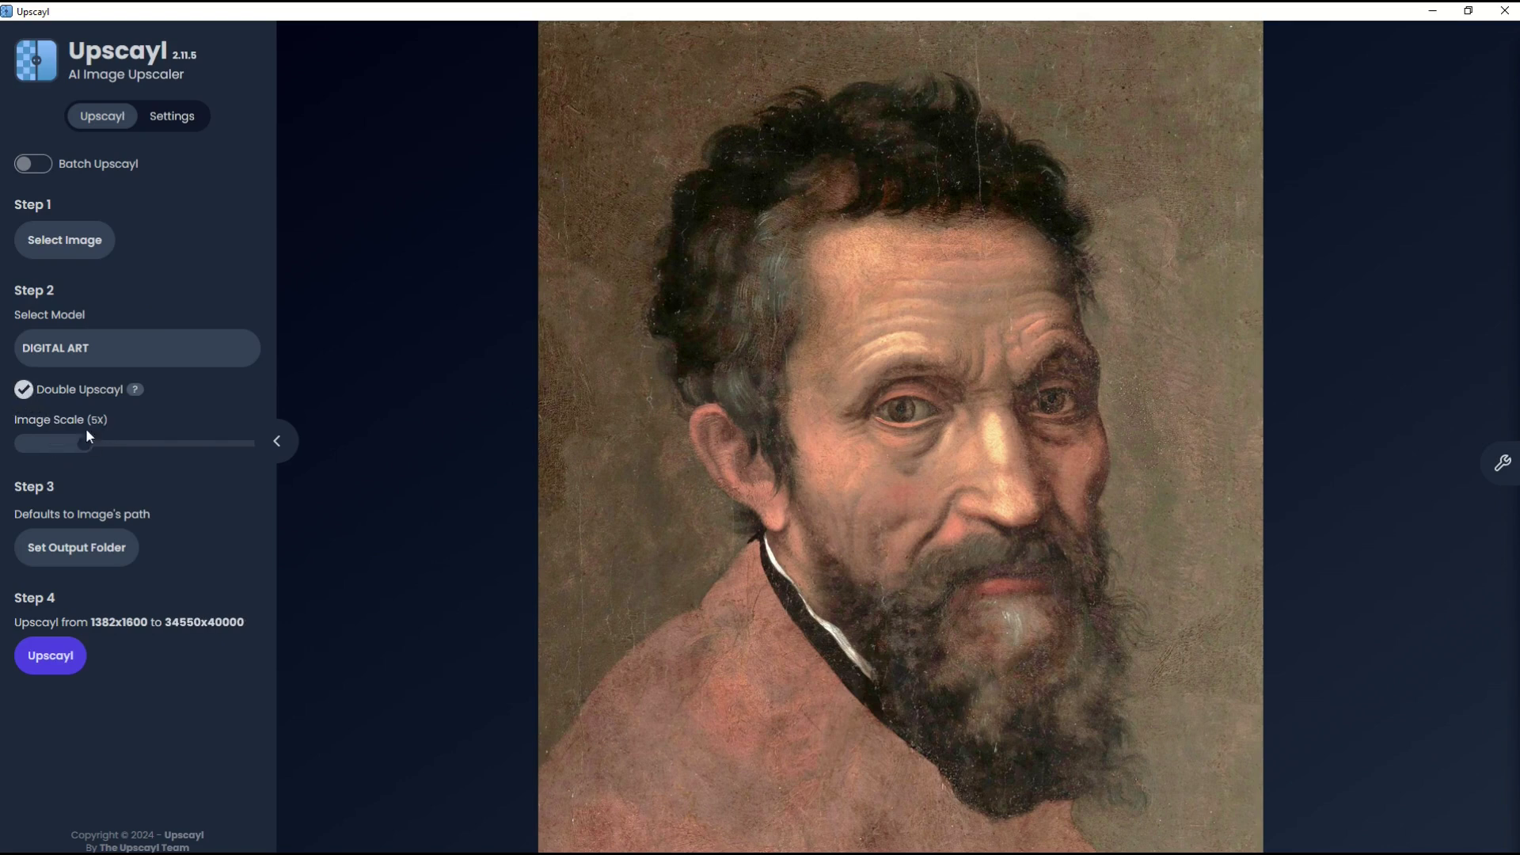
{"action": "left_click", "coordinate": [25, 396]}
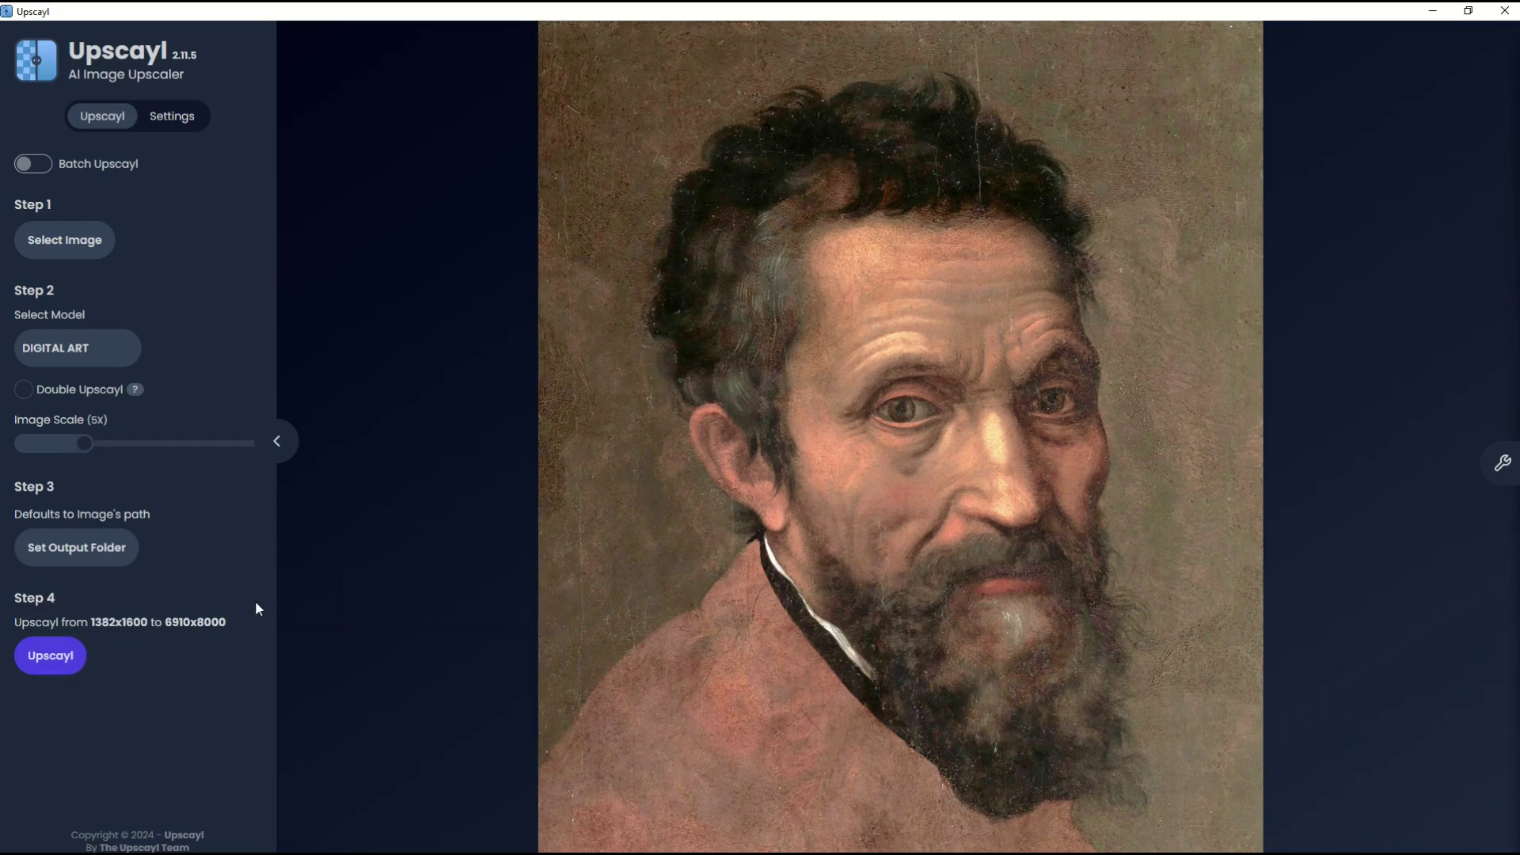
Run the 5x upscale of the Michelangelo portrait to 6910x8000.
{"action": "left_click", "coordinate": [50, 656]}
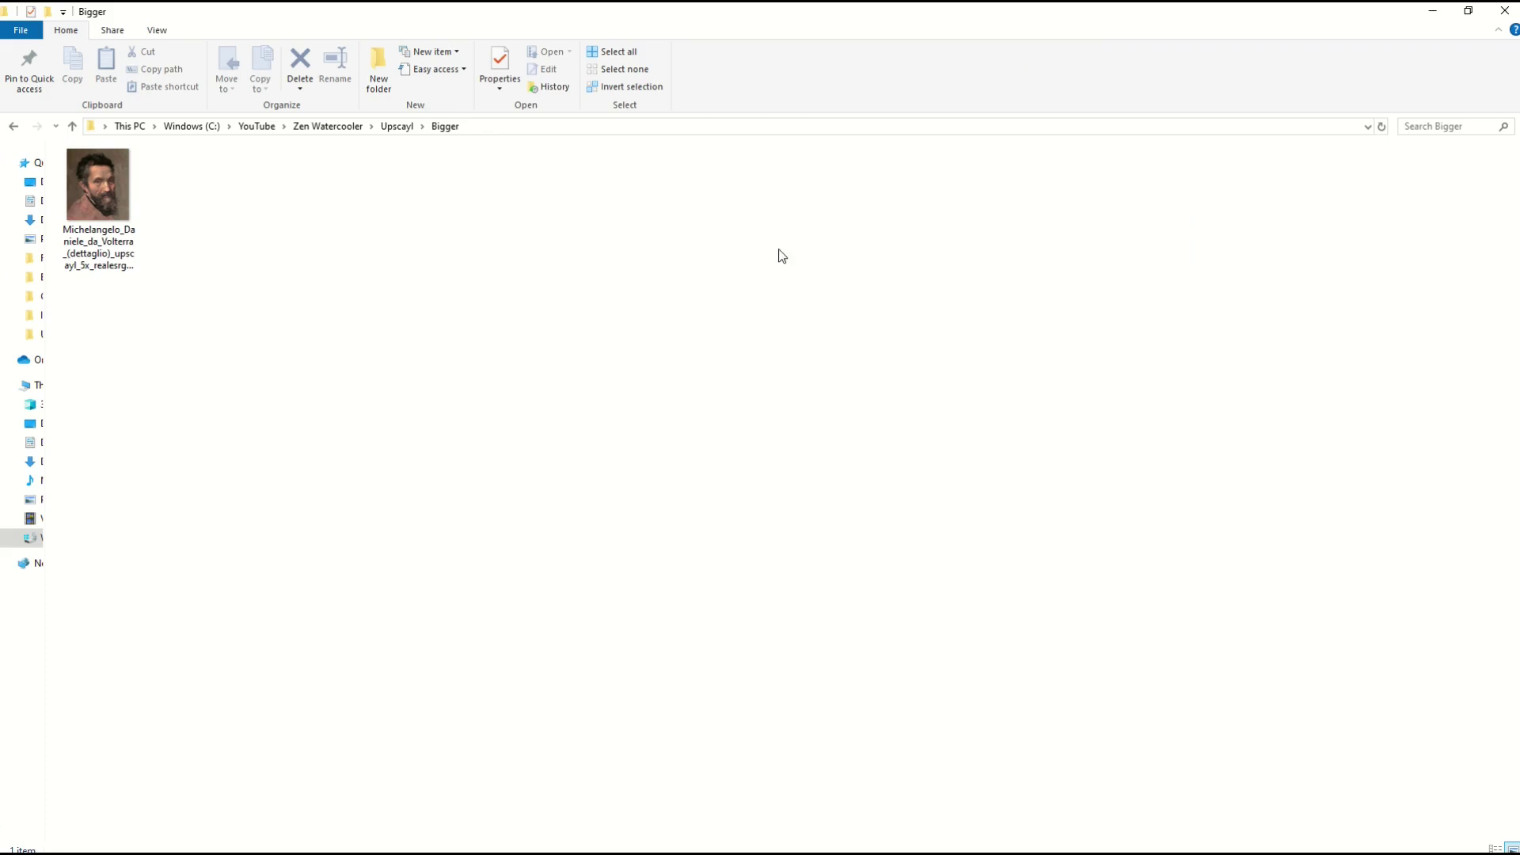
Show the upscaled PNG's Properties Details tab, confirming 6910 x 8000 pixels.
{"action": "right_click", "coordinate": [108, 201]}
{"action": "left_click", "coordinate": [157, 597]}
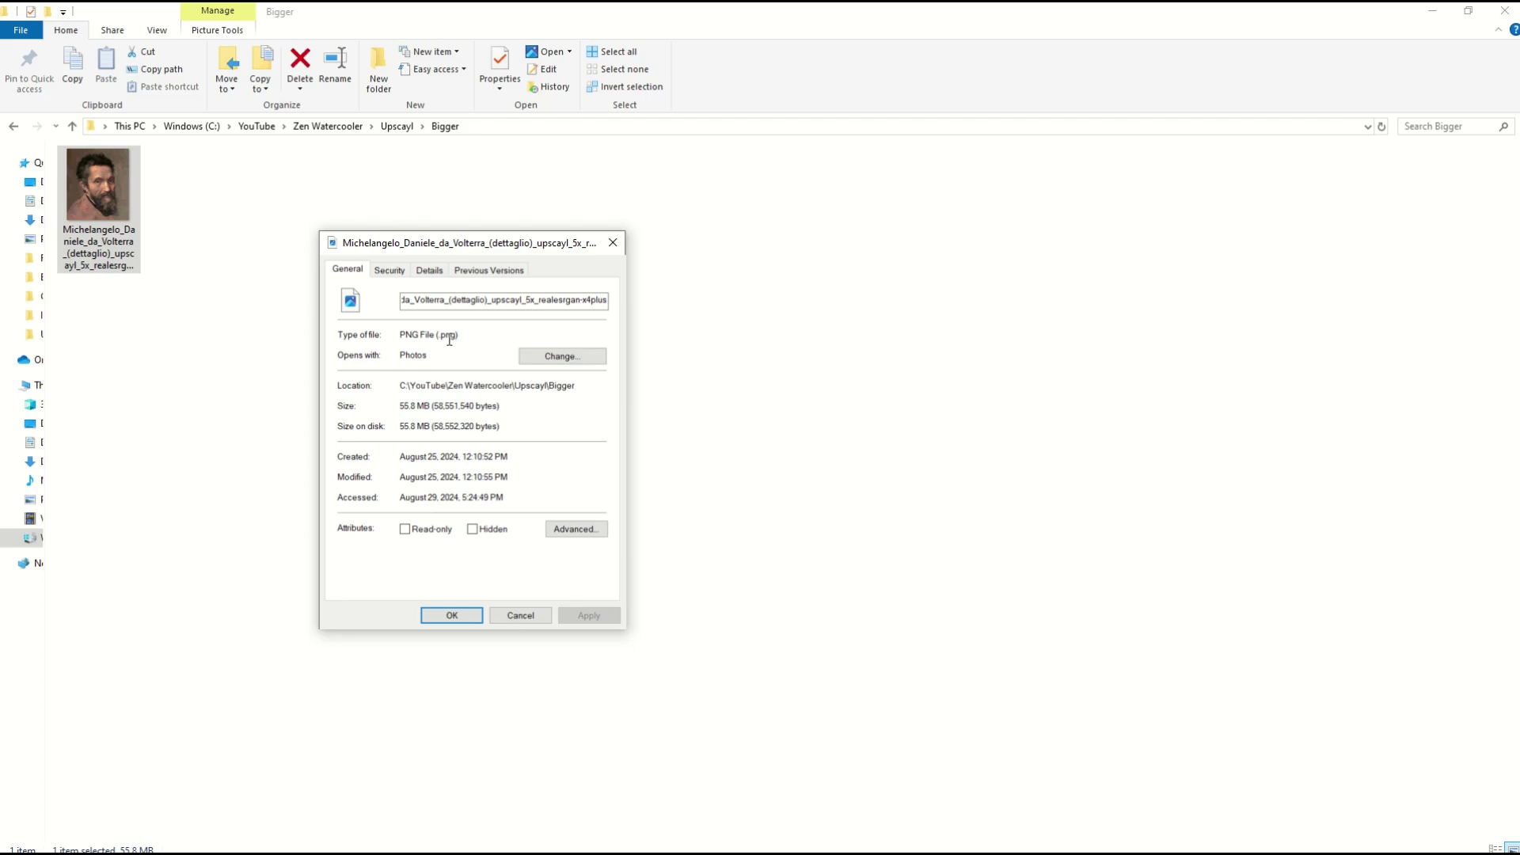
{"action": "left_click", "coordinate": [429, 270]}
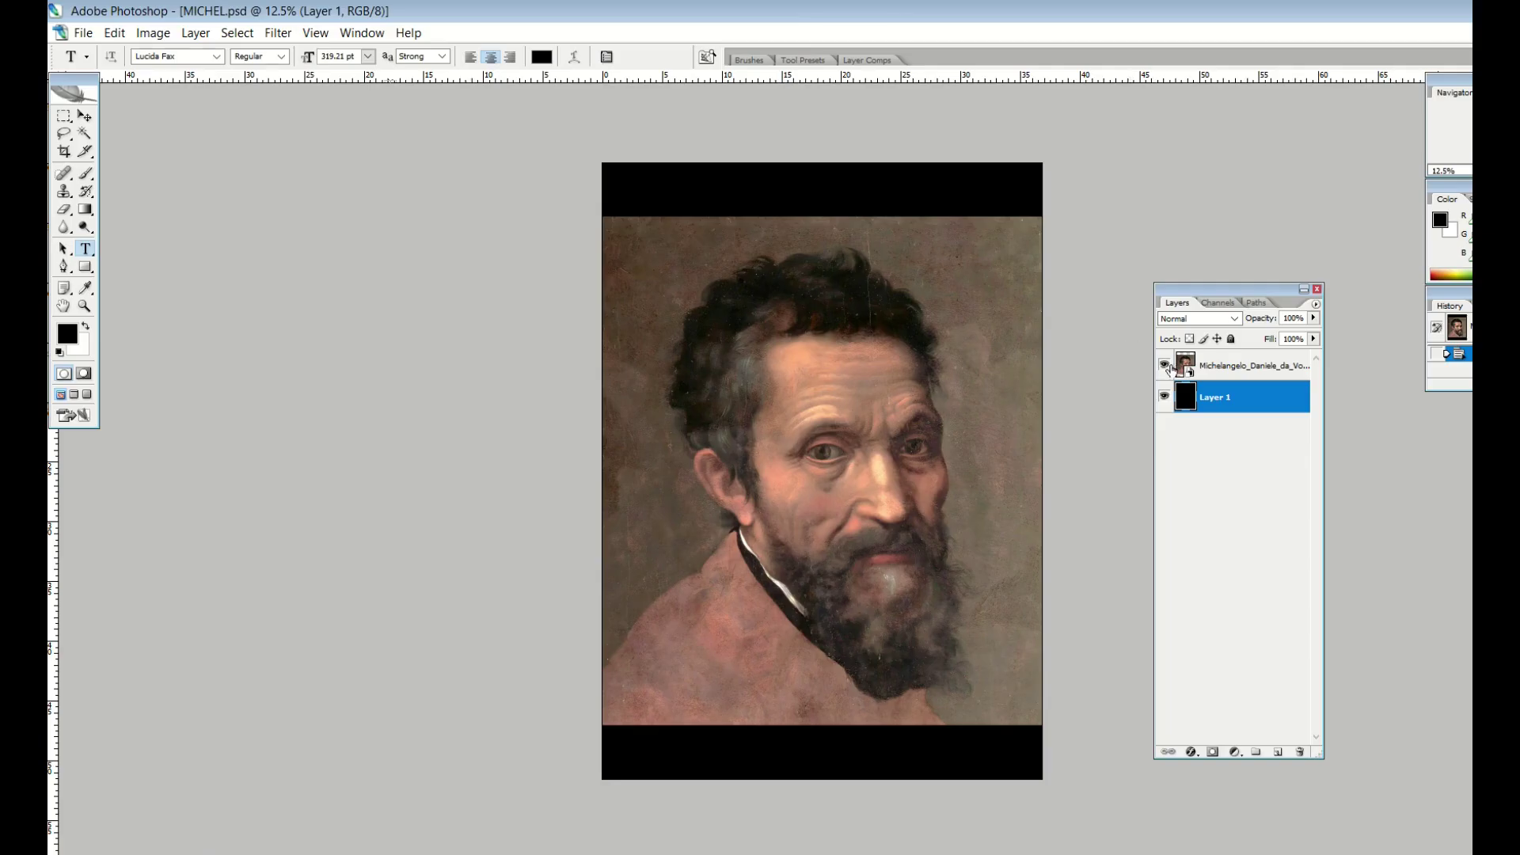
Set MICHEL.psd's Image Size resolution to 300 pixels/inch, giving 4350 × 6090 pixels.
{"action": "left_click", "coordinate": [1164, 365]}
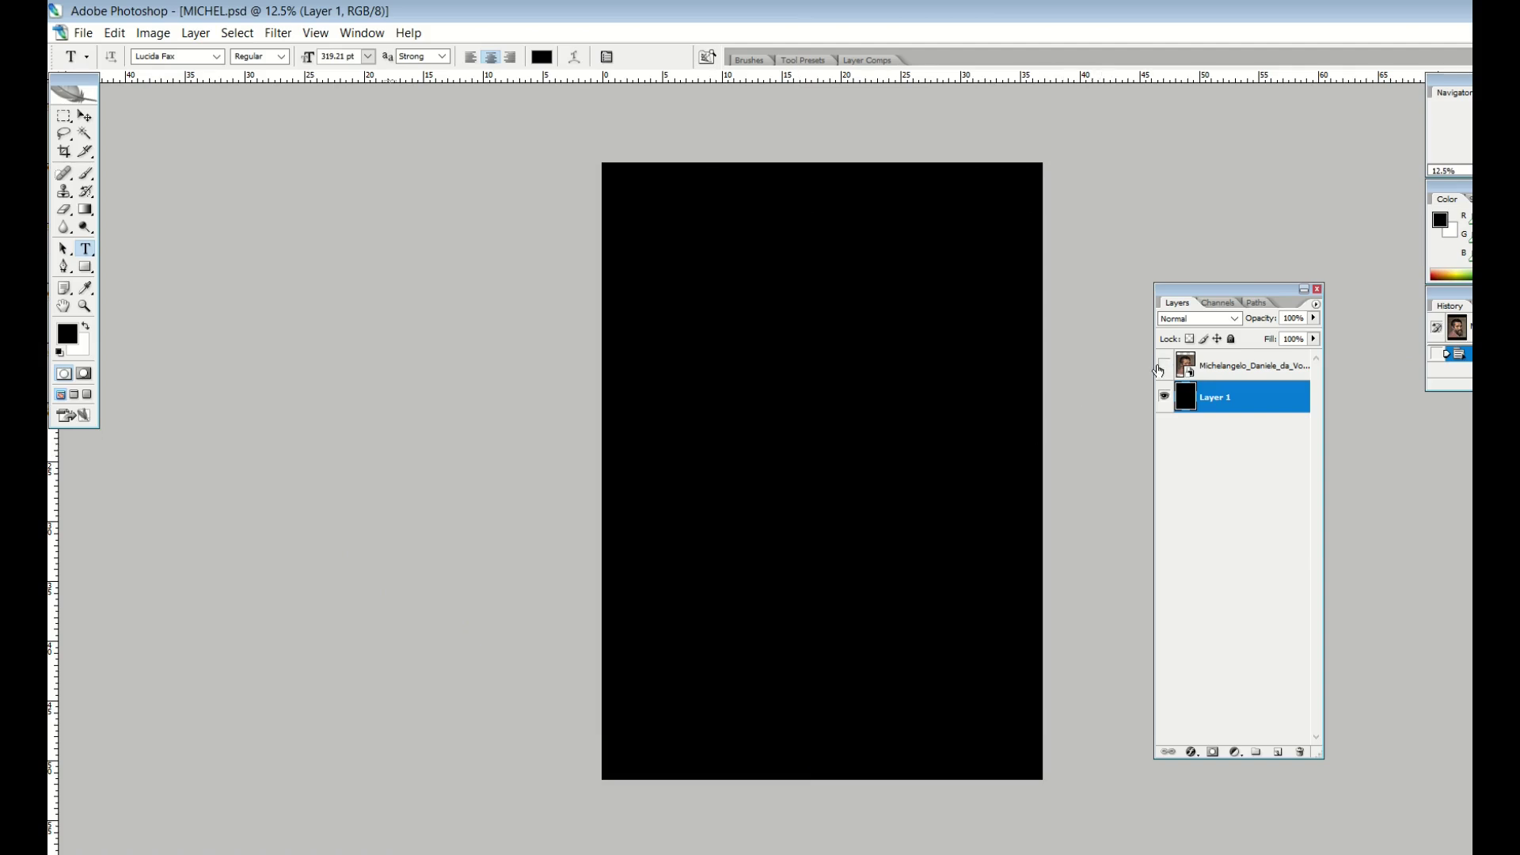
{"action": "left_click", "coordinate": [1164, 365]}
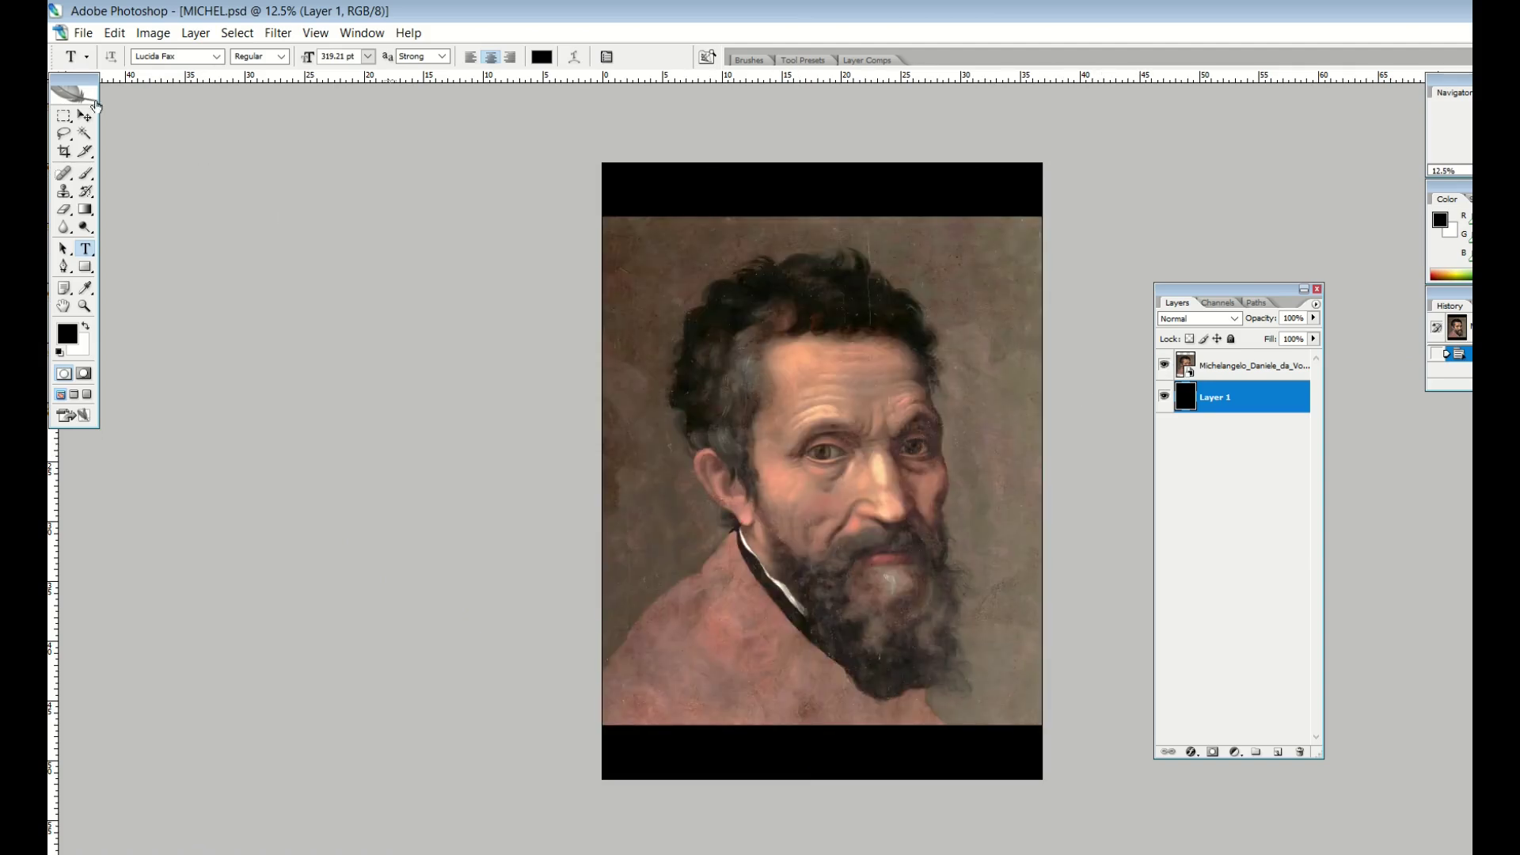
{"action": "left_click", "coordinate": [153, 32]}
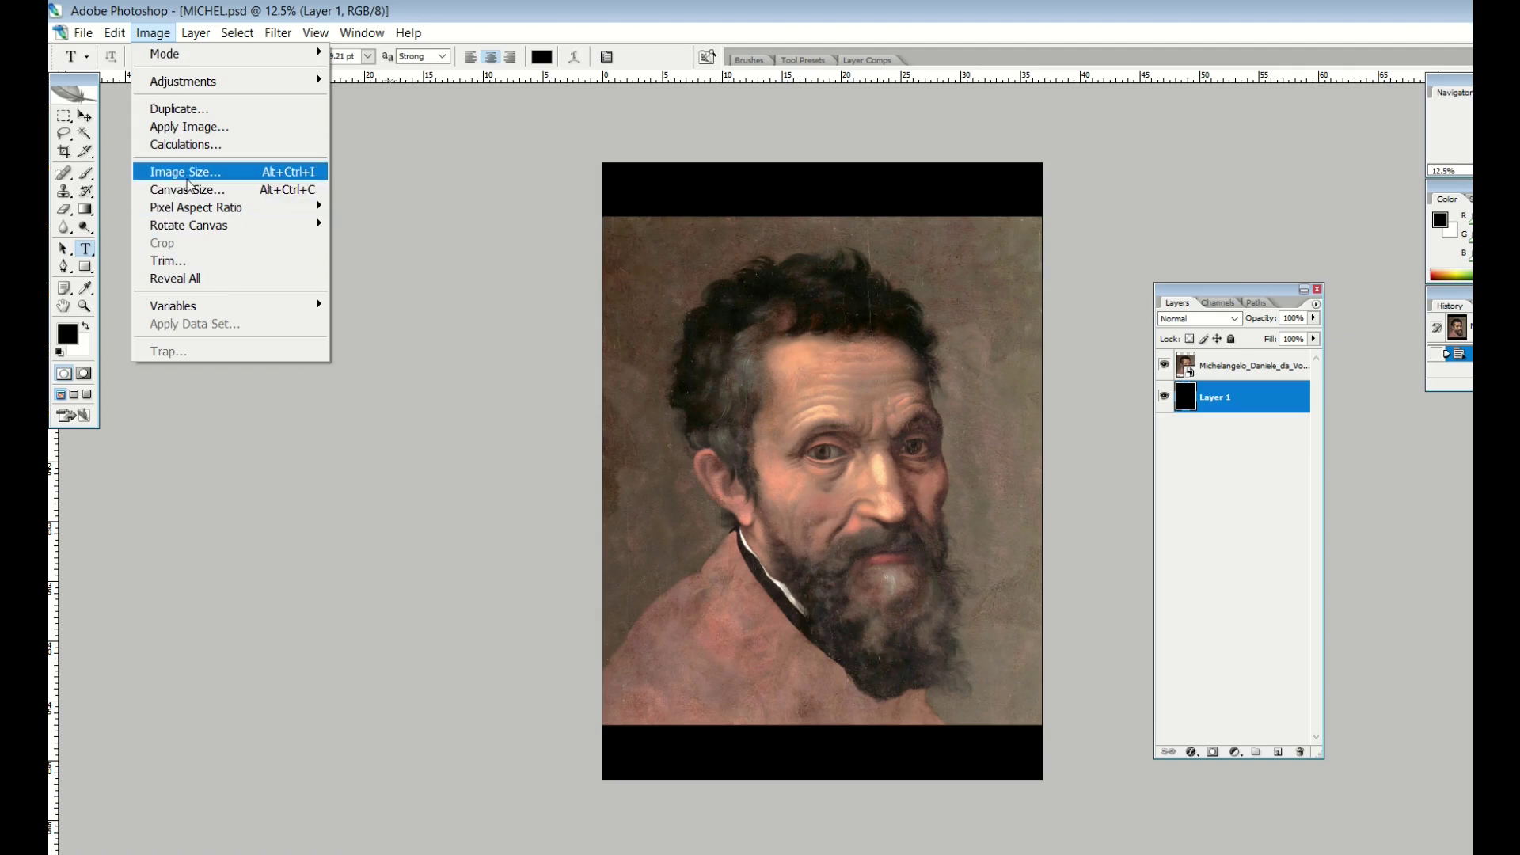
{"action": "left_click", "coordinate": [182, 173]}
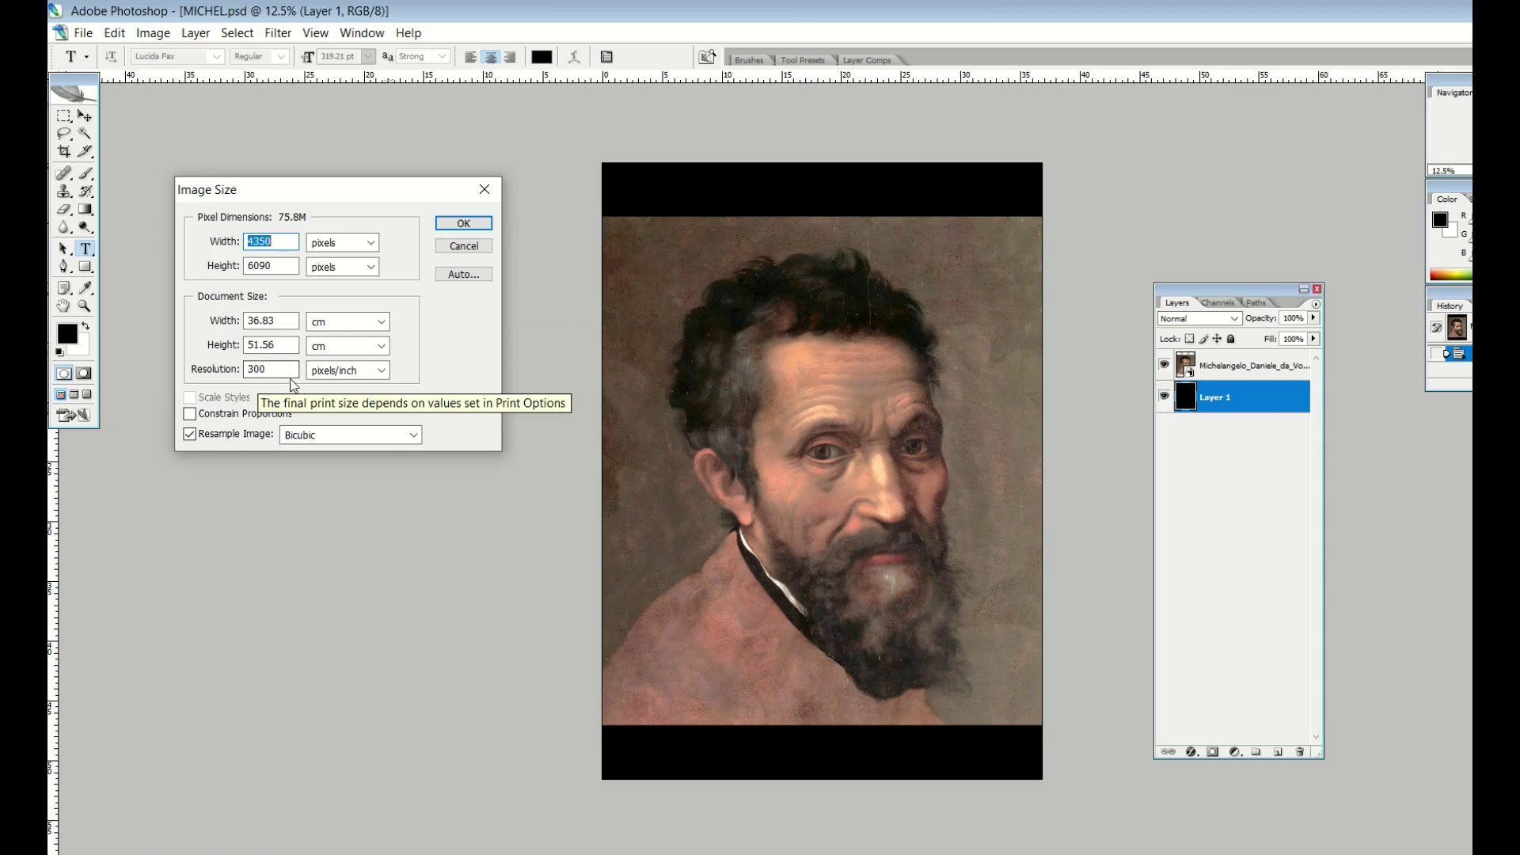
{"action": "left_click", "coordinate": [464, 223]}
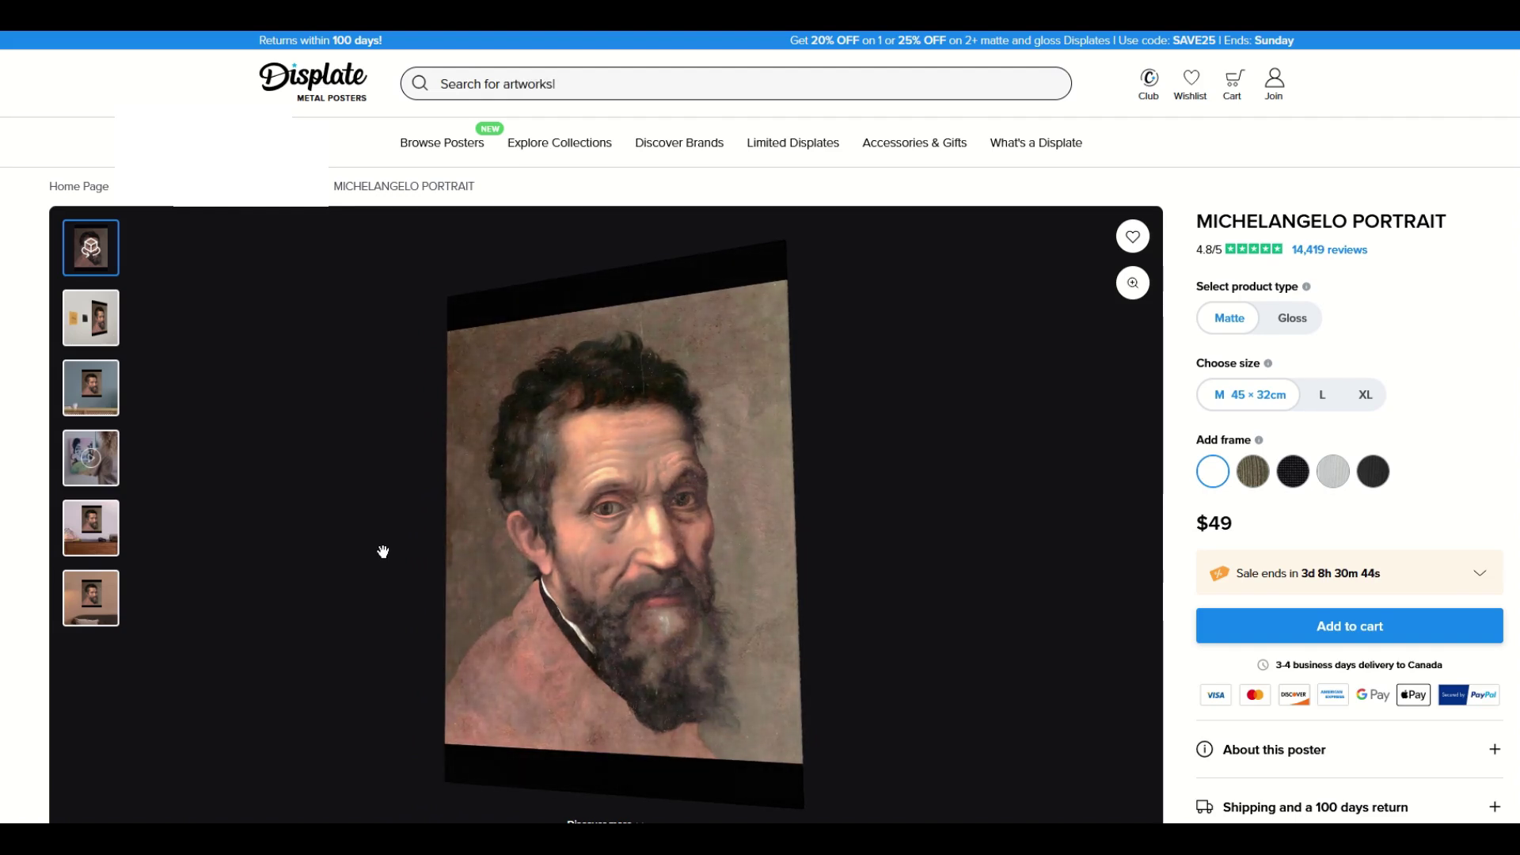
{"action": "left_click_drag", "start_coordinate": [383, 552], "coordinate": [915, 671]}
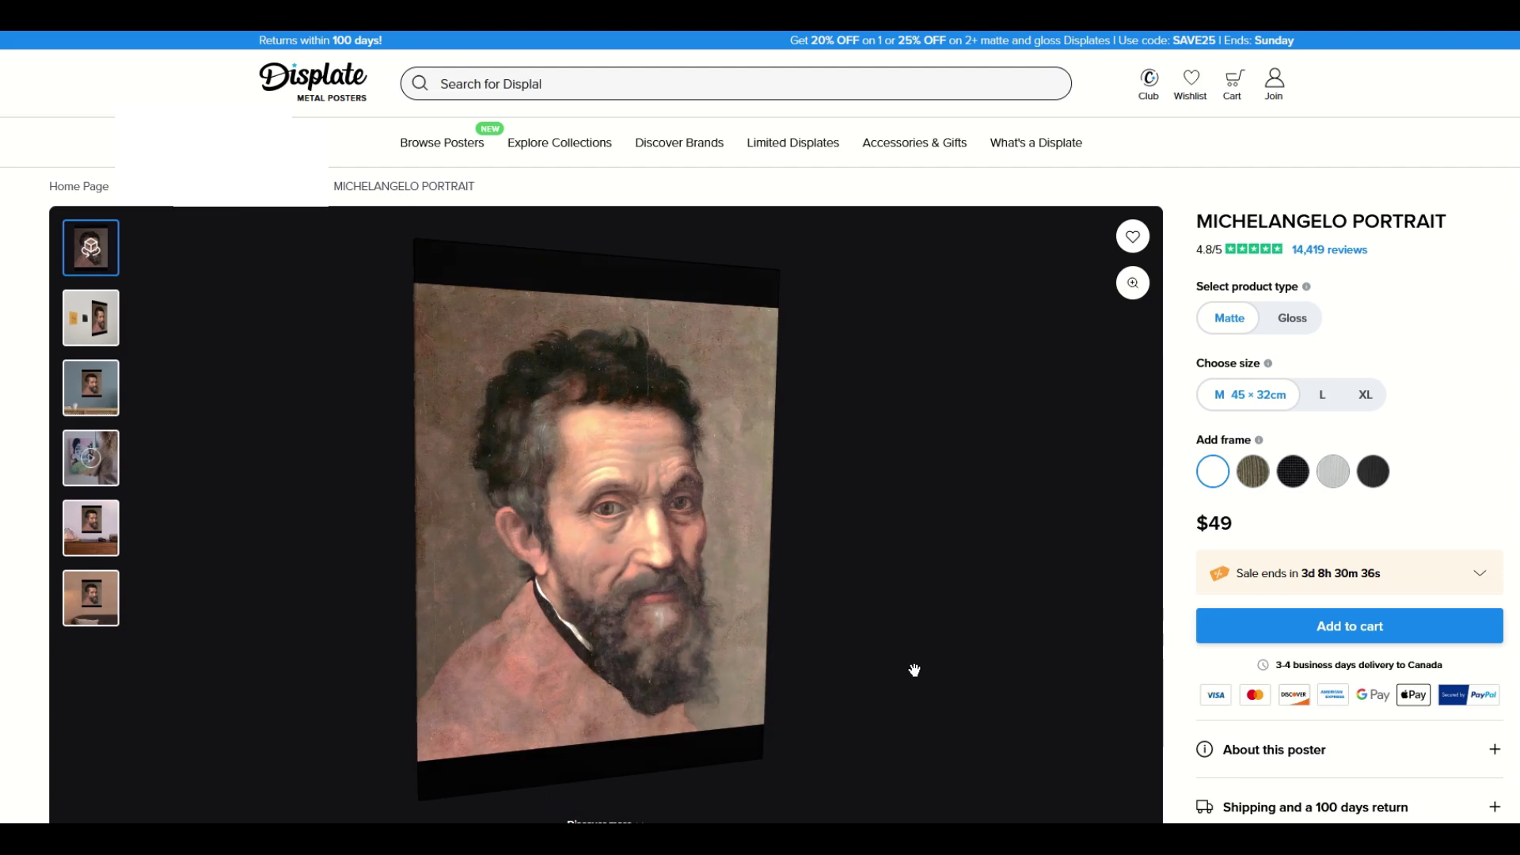